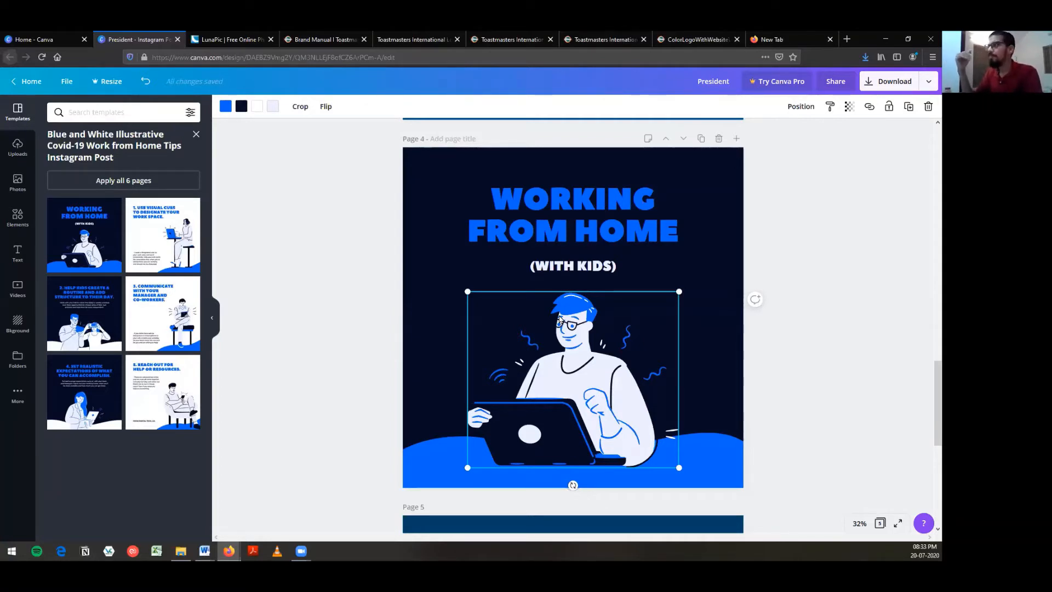
Delete the man-with-laptop illustration from page 4 and copy that page's blue wave onto the blue gradient background of page 3
key(Delete)
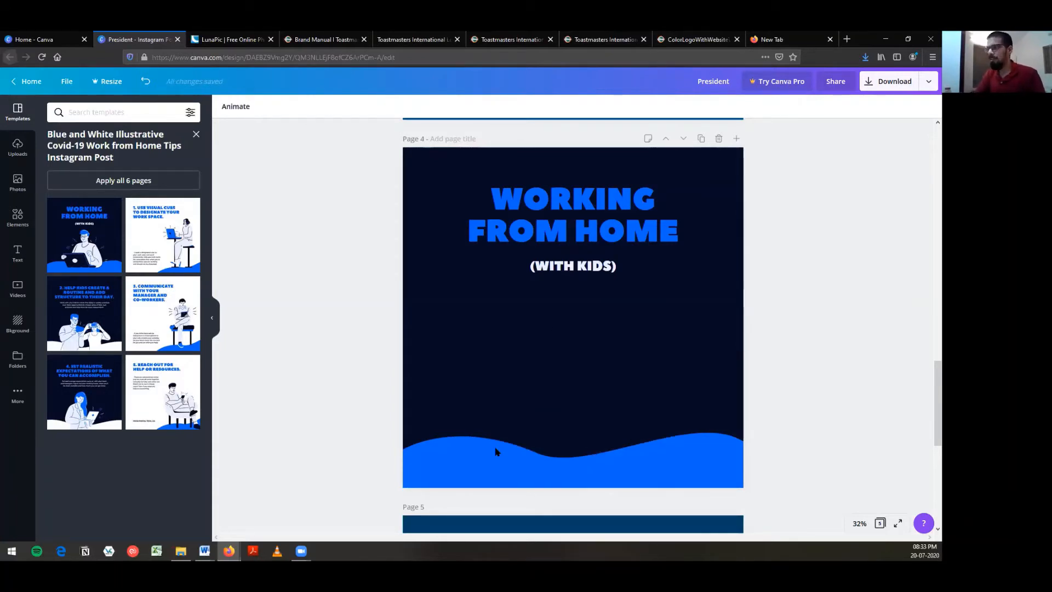
click(496, 451)
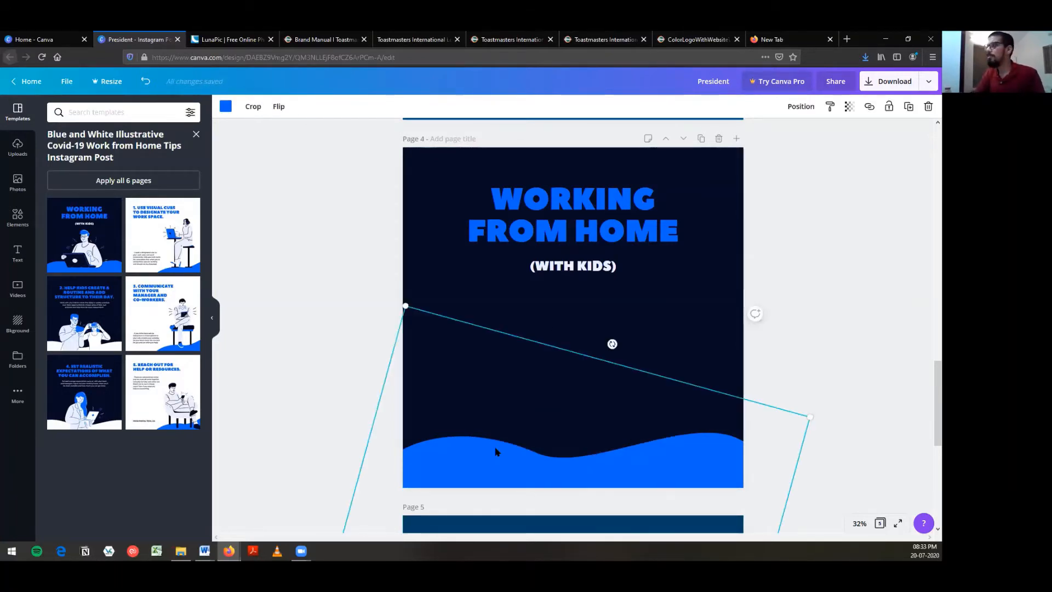
scroll(456, 337, up, 4)
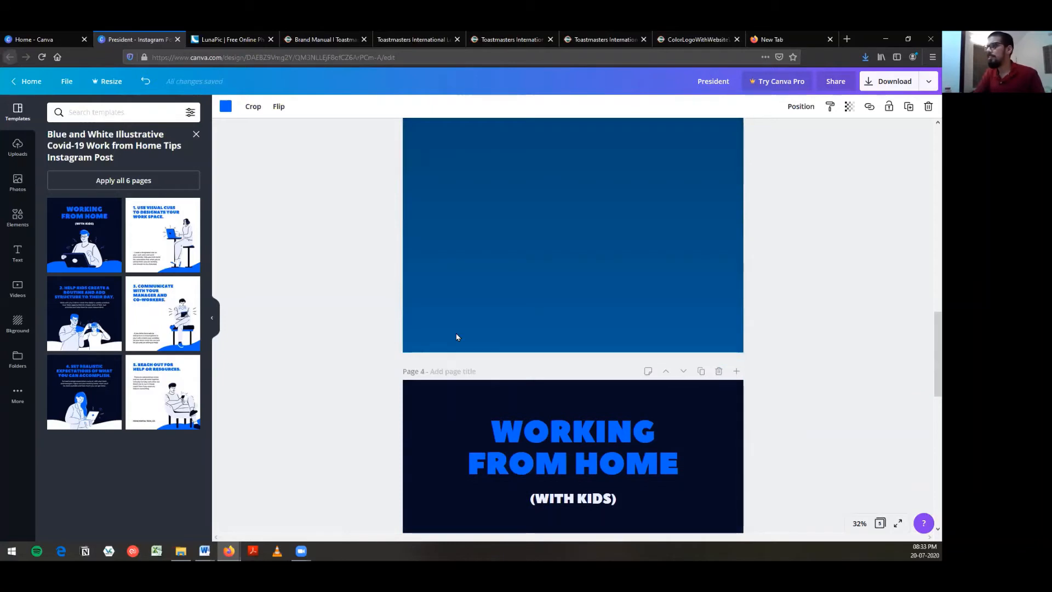
click(456, 337)
key(ctrl+v)
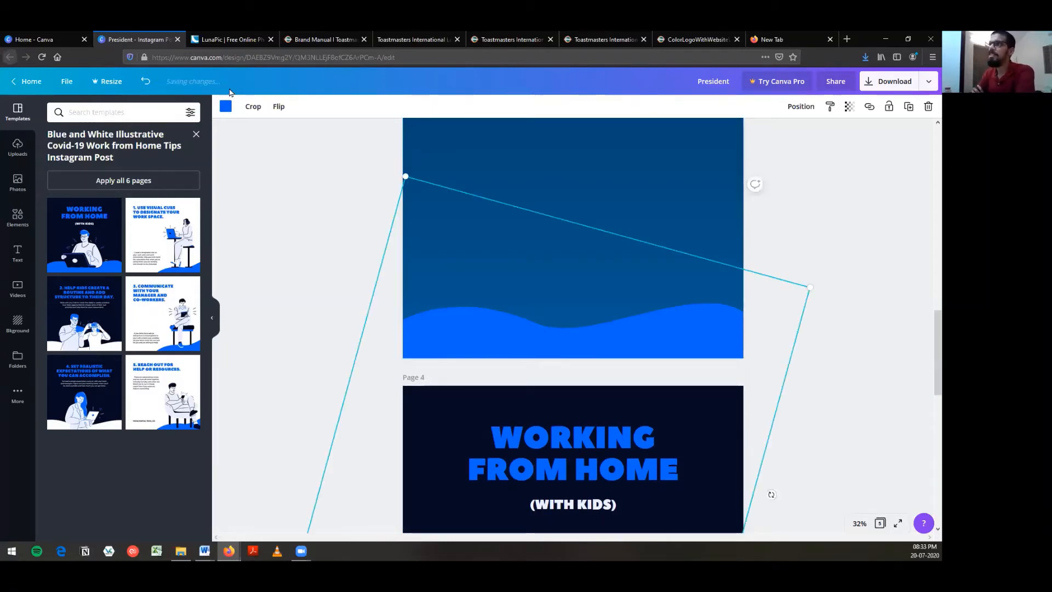
Consult the Toastmasters brand manual's colour palette and recolour the wave on page 3 white
click(226, 107)
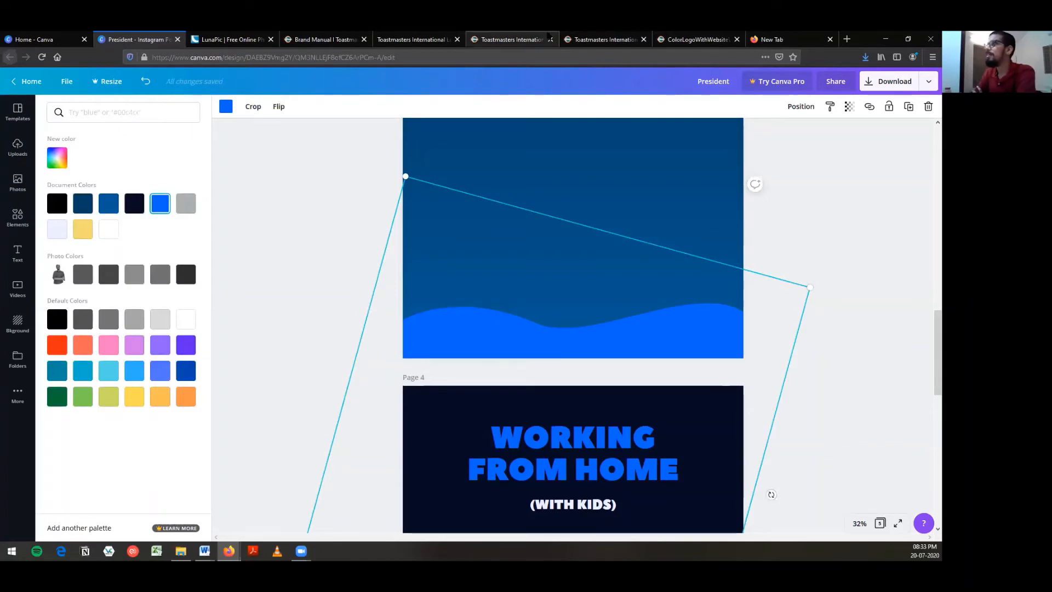
click(589, 40)
click(475, 38)
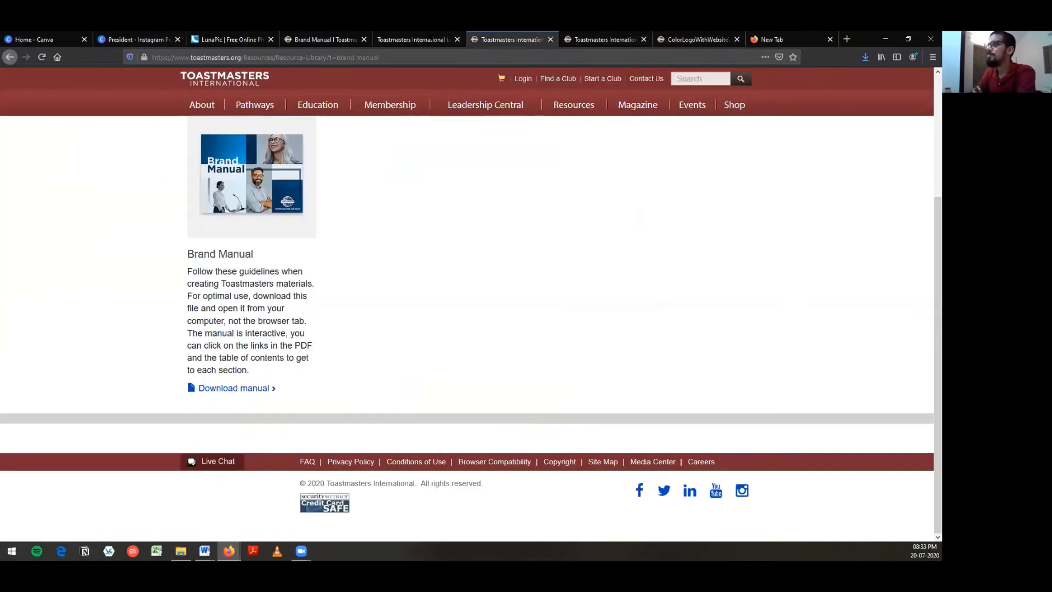
key(ctrl+shift+Tab)
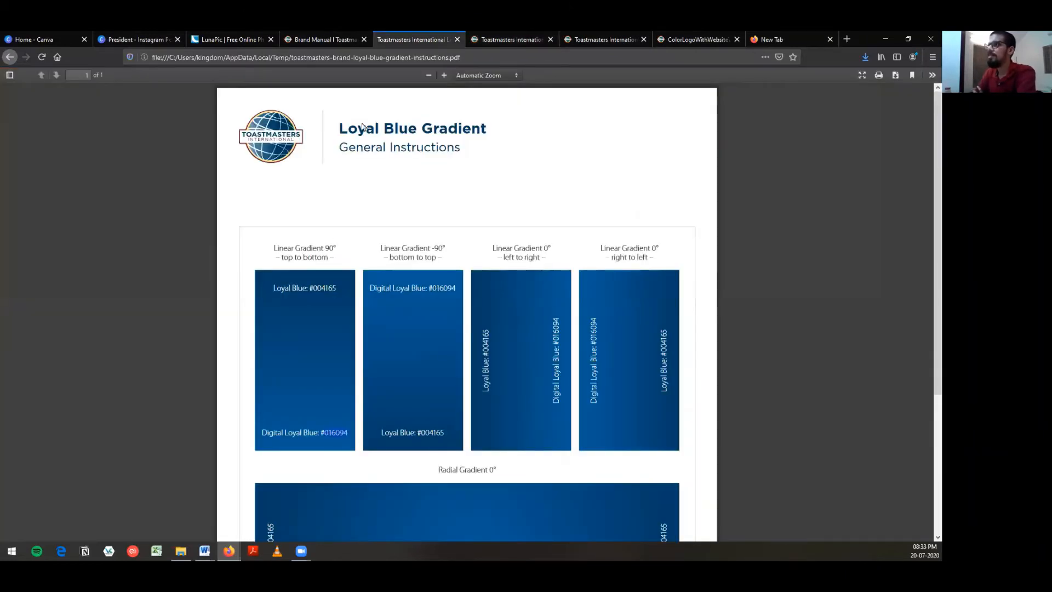
key(ctrl+shift+Tab)
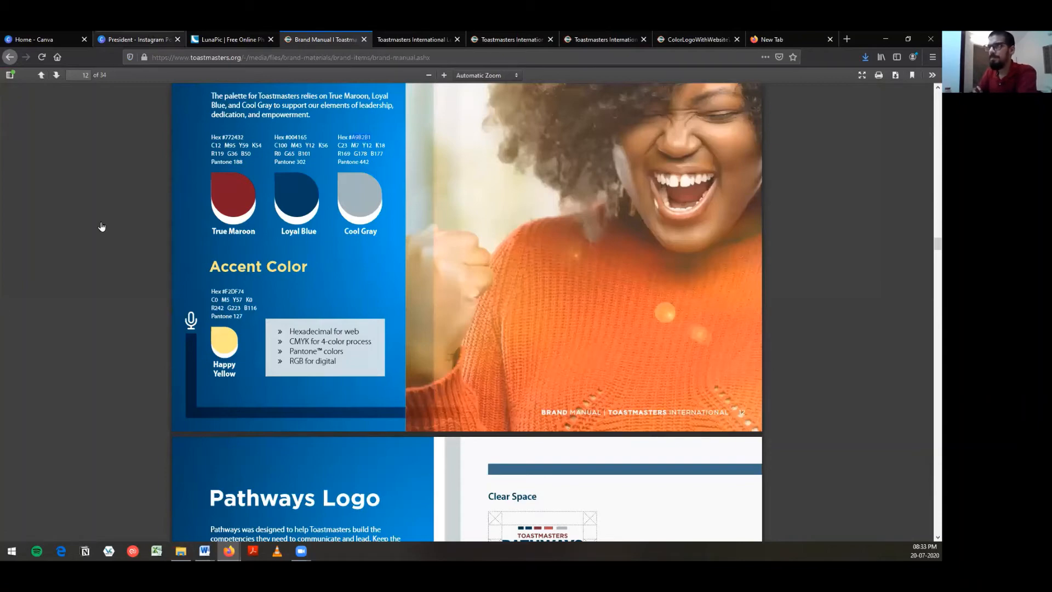
key(ctrl+shift+Tab)
key(ctrl+shift+Tab)
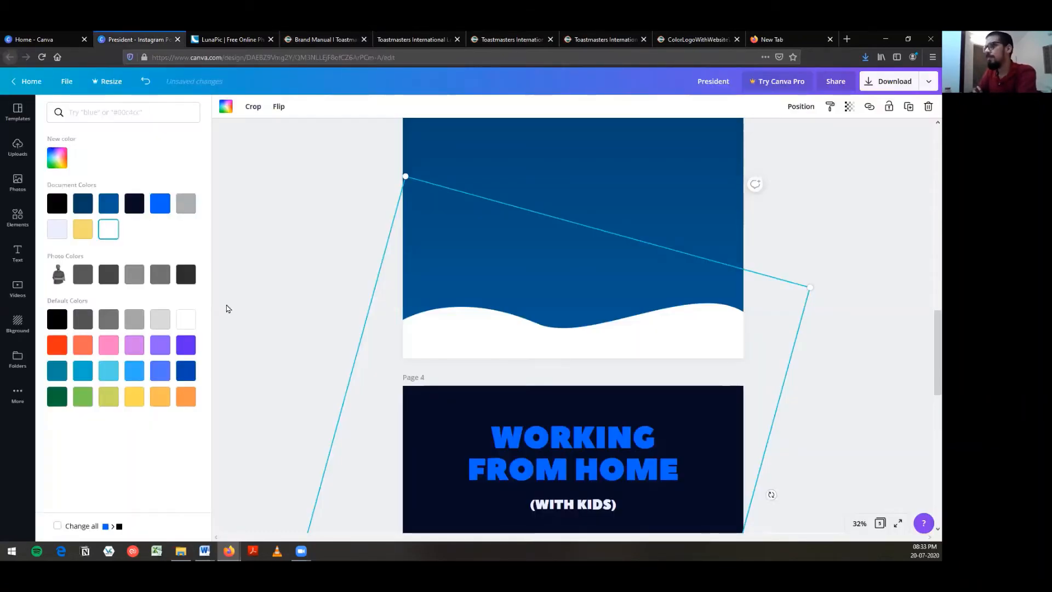
key(Escape)
Move the white wave up so it covers about the lower third of page 3
scroll(429, 404, up, 2)
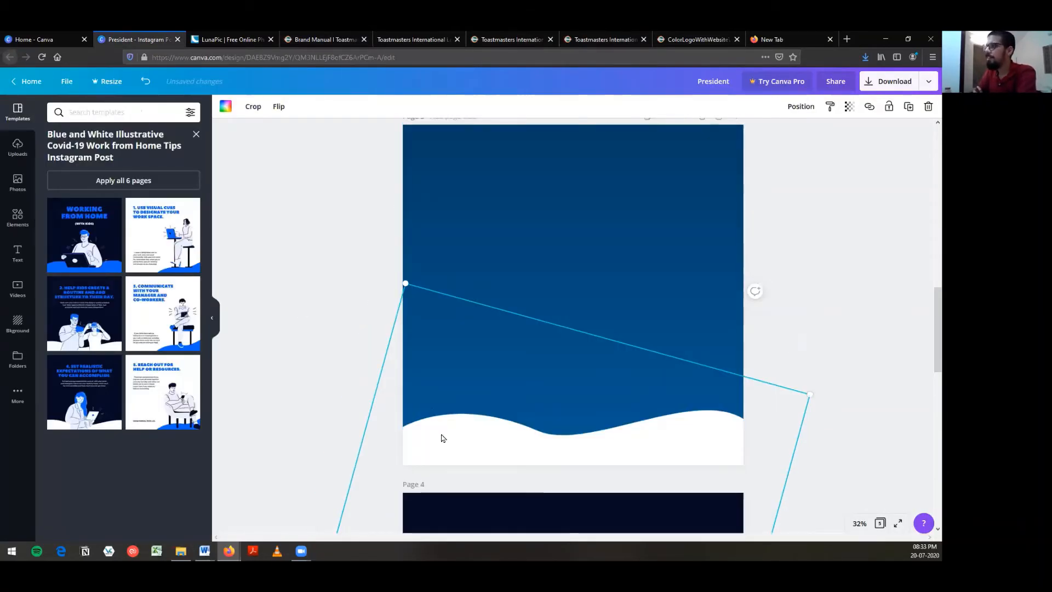
drag(443, 438, 437, 364)
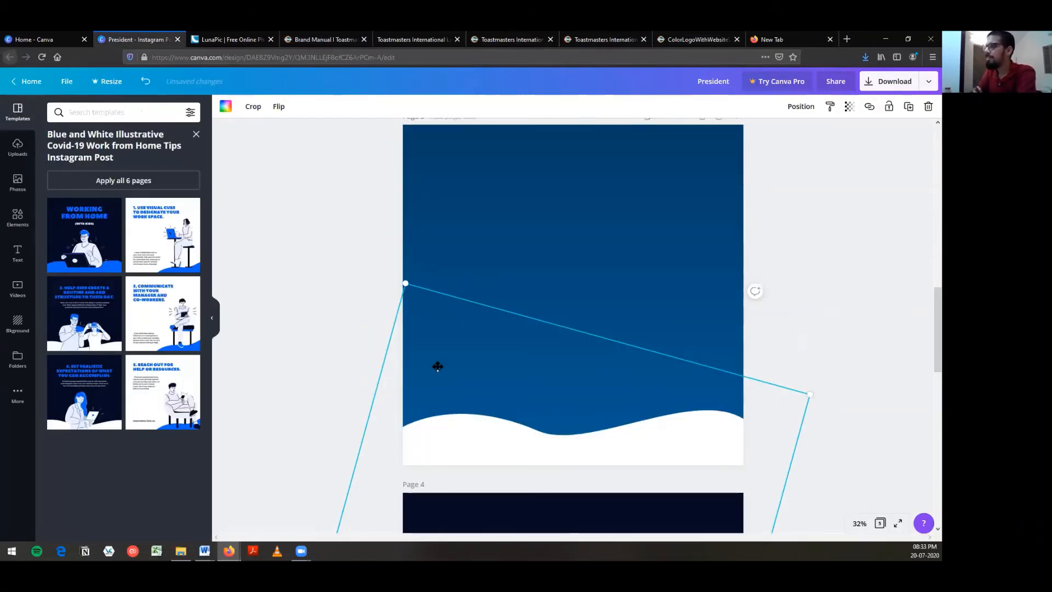
click(272, 300)
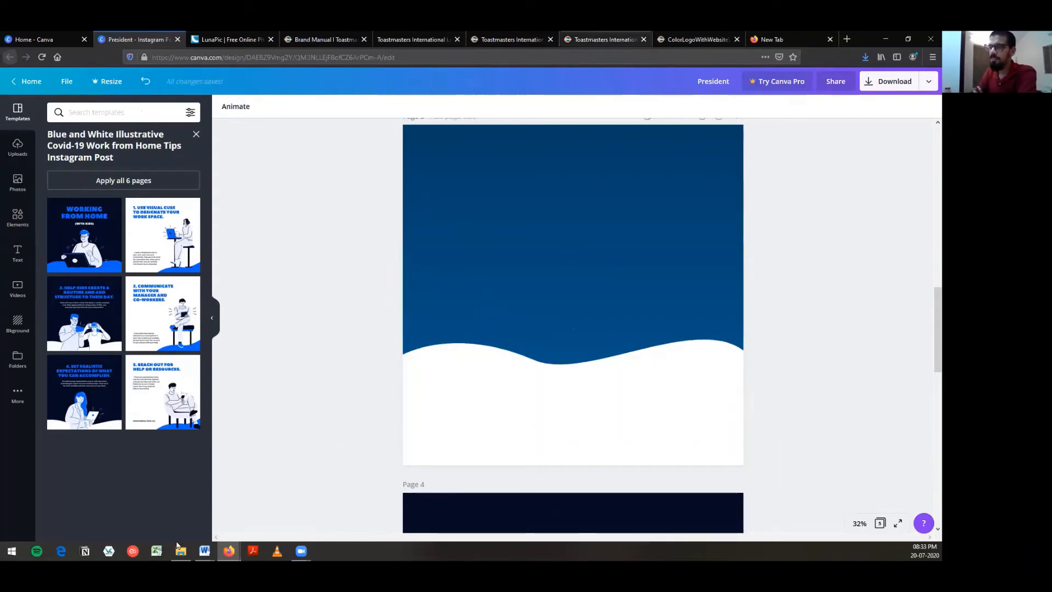
Upload the orange-tinted cut-out photo from File Explorer and place it near the middle of page 3, scaled to about 764 × 1,018
click(179, 549)
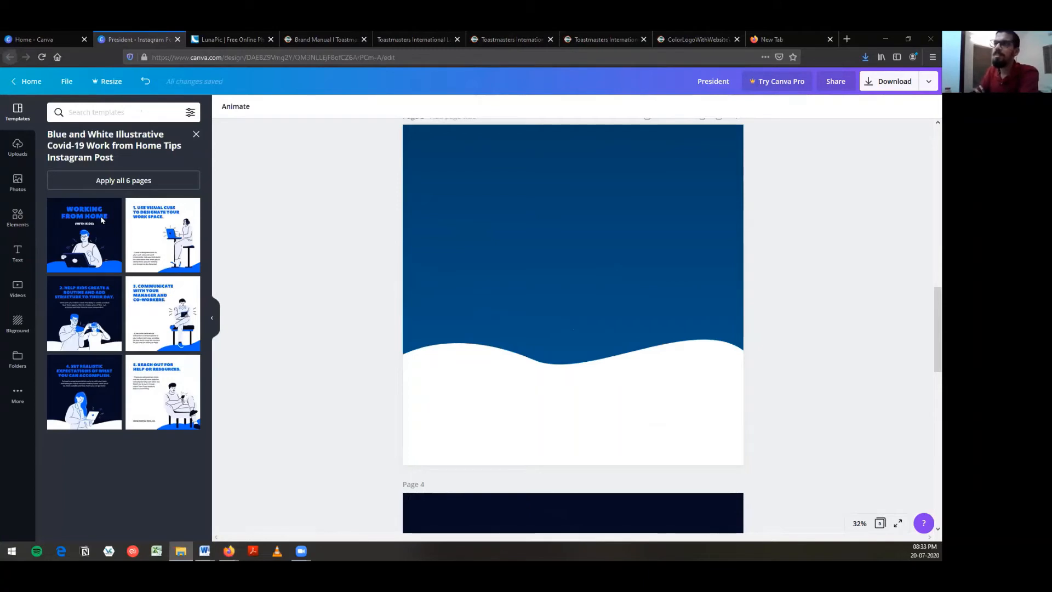
drag(101, 219, 130, 215)
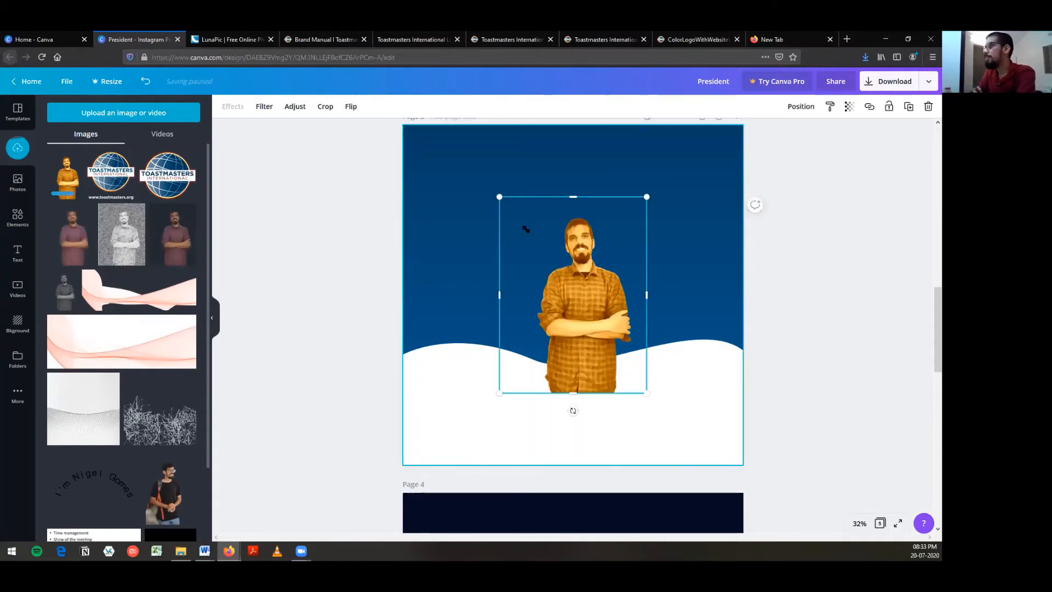
drag(535, 222, 527, 233)
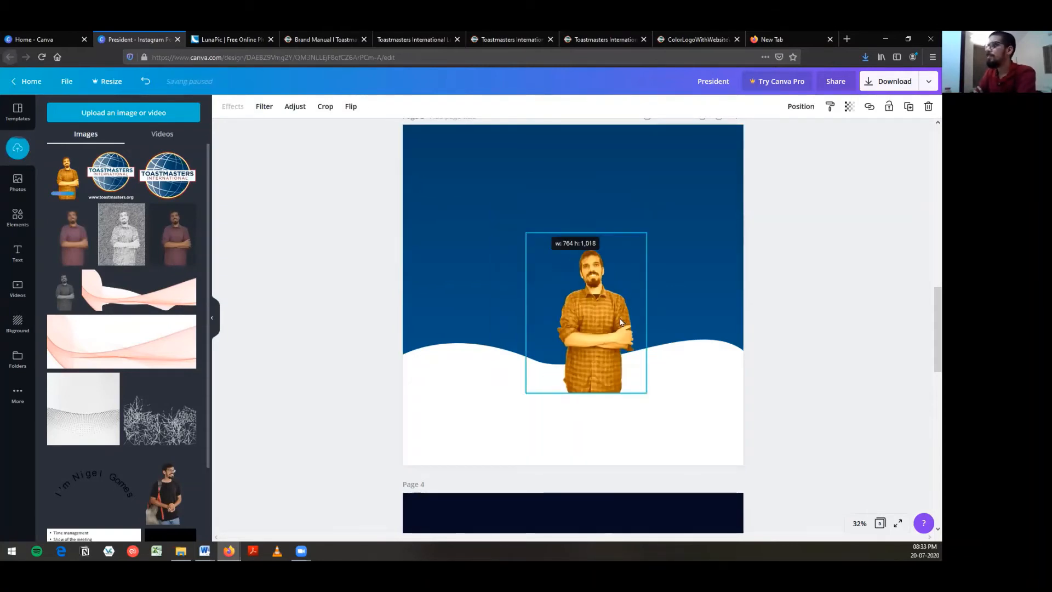
mouse_move(613, 324)
mouse_down()
mouse_move(594, 313)
mouse_move(611, 312)
mouse_move(601, 315)
mouse_up()
Crop the empty margins at the left, right and top of the cut-out photo and nudge it slightly down, centred on the page
click(324, 106)
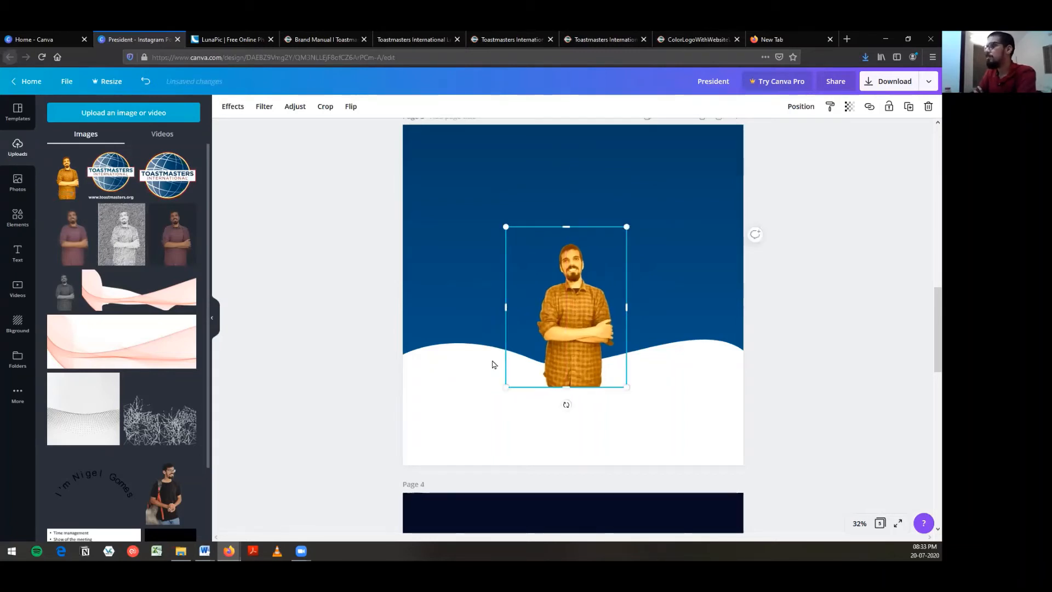
drag(507, 389, 526, 387)
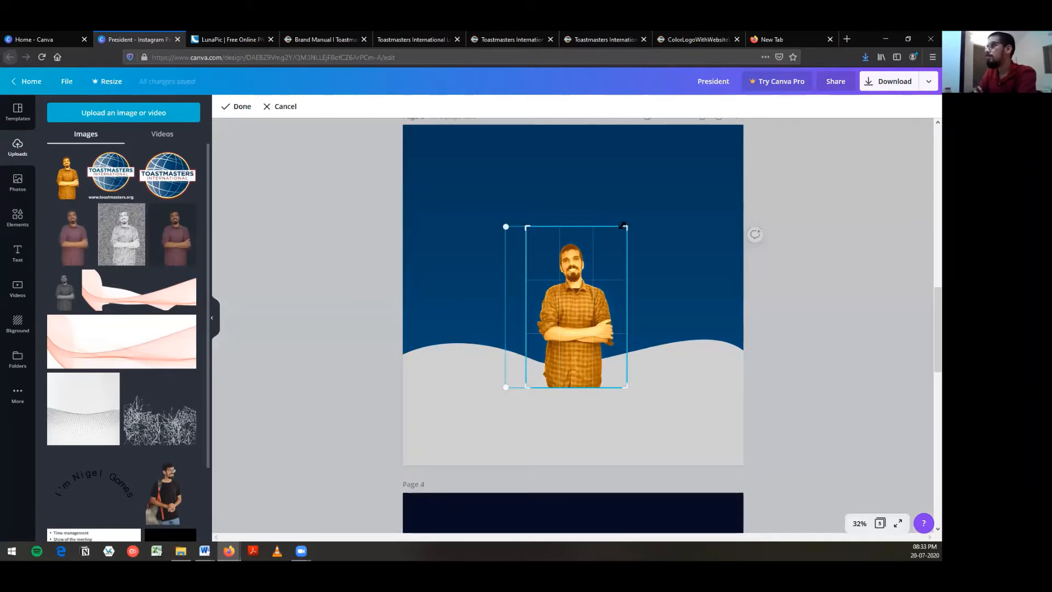
drag(623, 225, 621, 233)
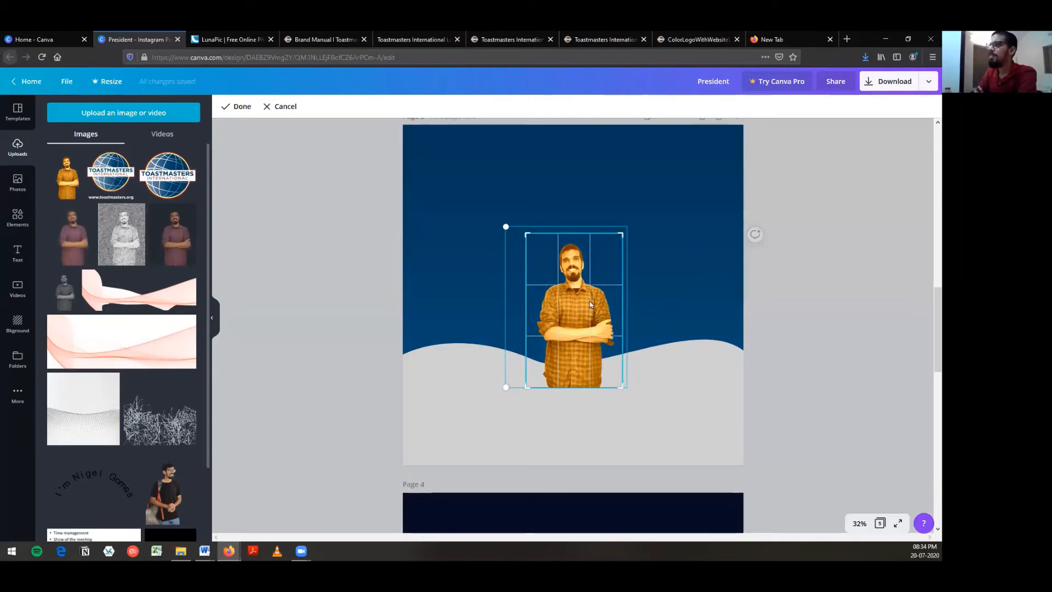
key(Return)
mouse_move(589, 331)
mouse_down()
mouse_move(589, 320)
mouse_move(590, 338)
mouse_up()
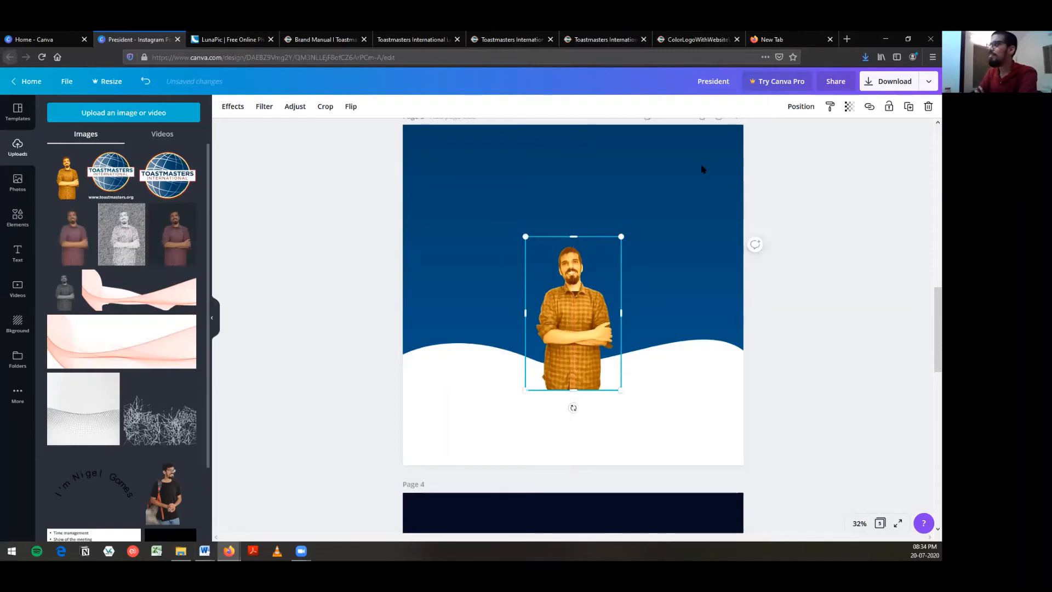
Duplicate the cut-out photo, place a slightly smaller copy overlapping its left side, and send the copy backward
click(908, 107)
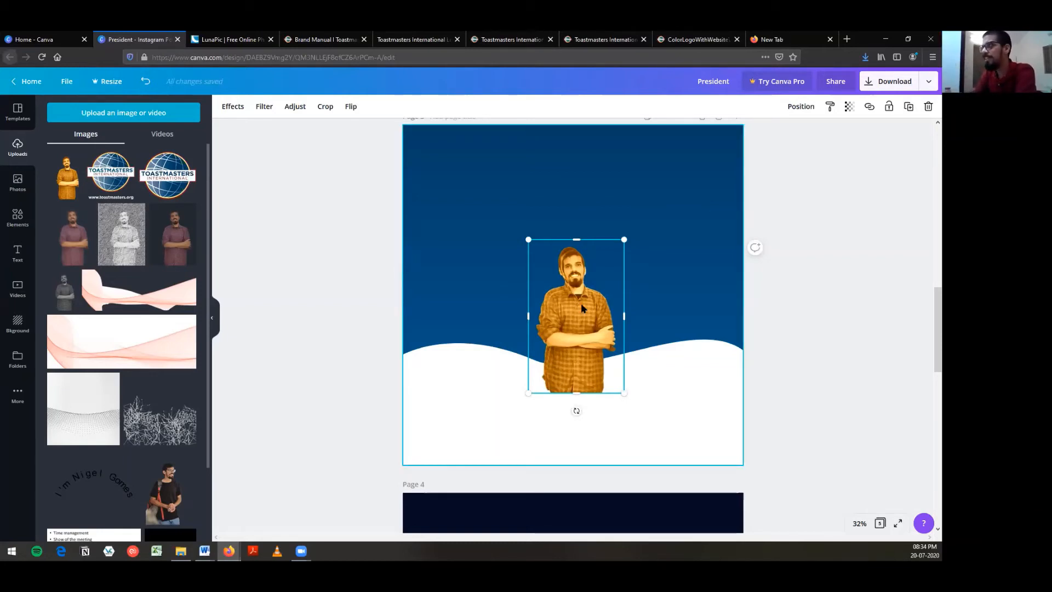
key(ctrl+d)
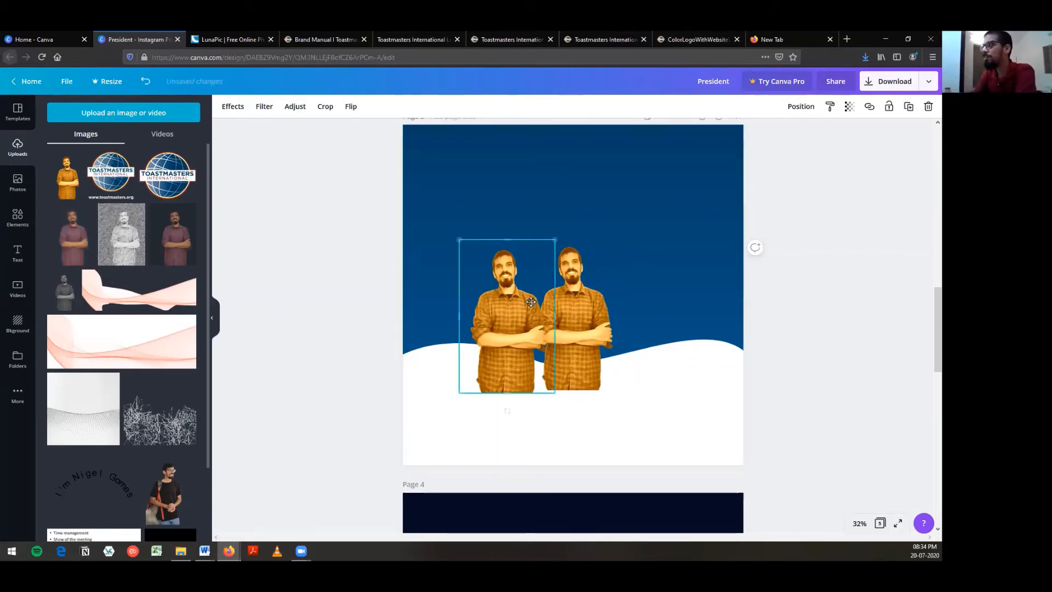
drag(531, 302, 549, 299)
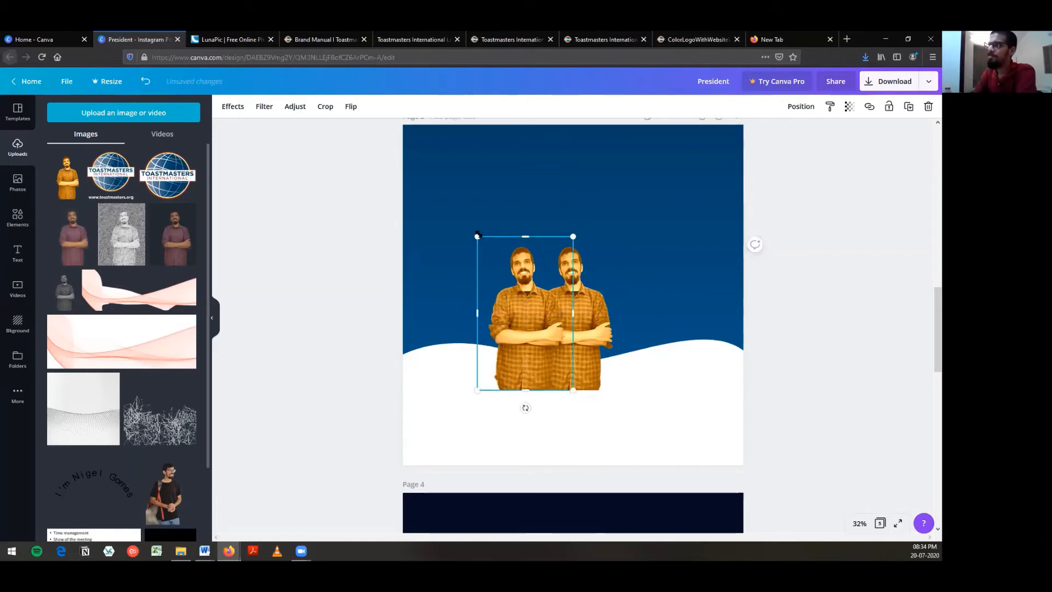
drag(504, 268, 487, 253)
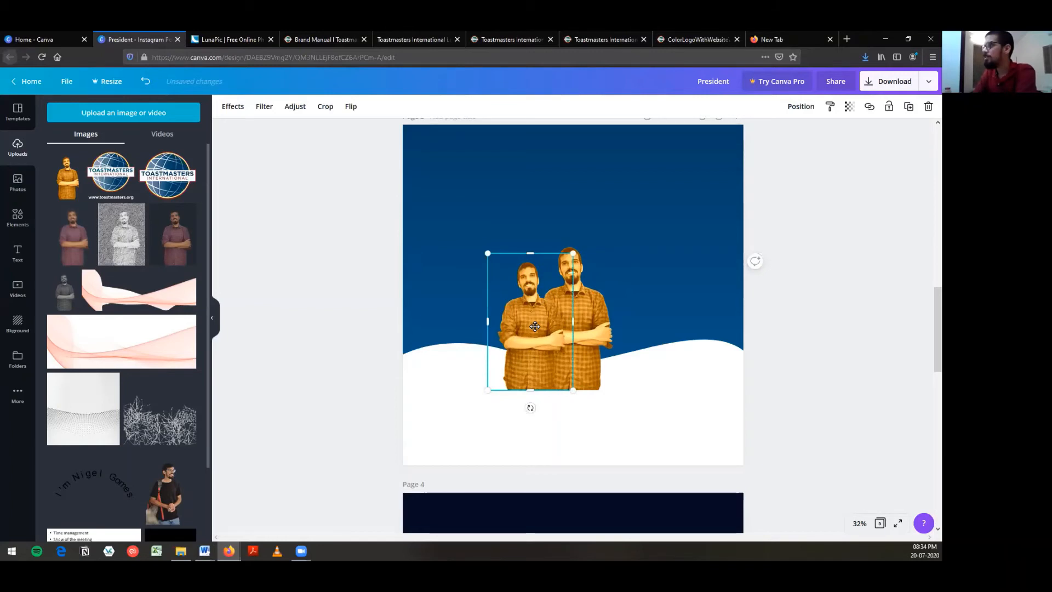
drag(534, 326, 535, 317)
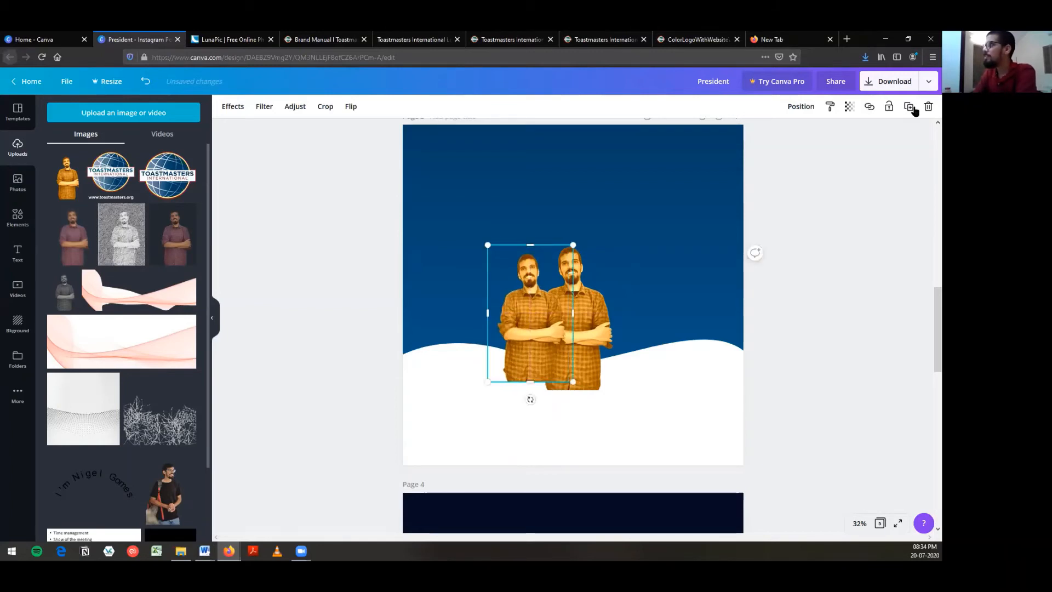
click(805, 107)
click(764, 137)
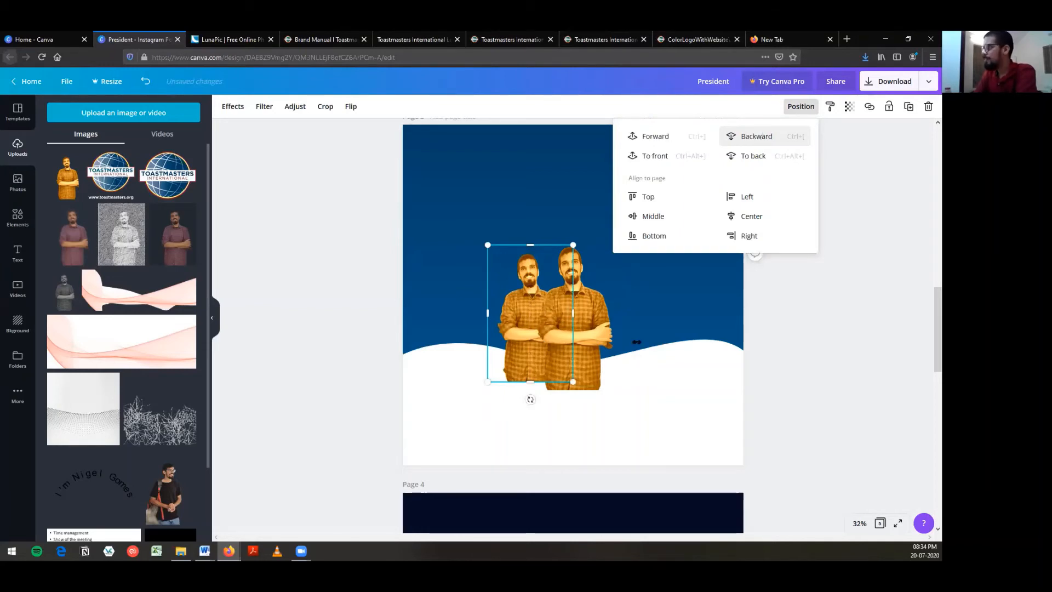
click(646, 360)
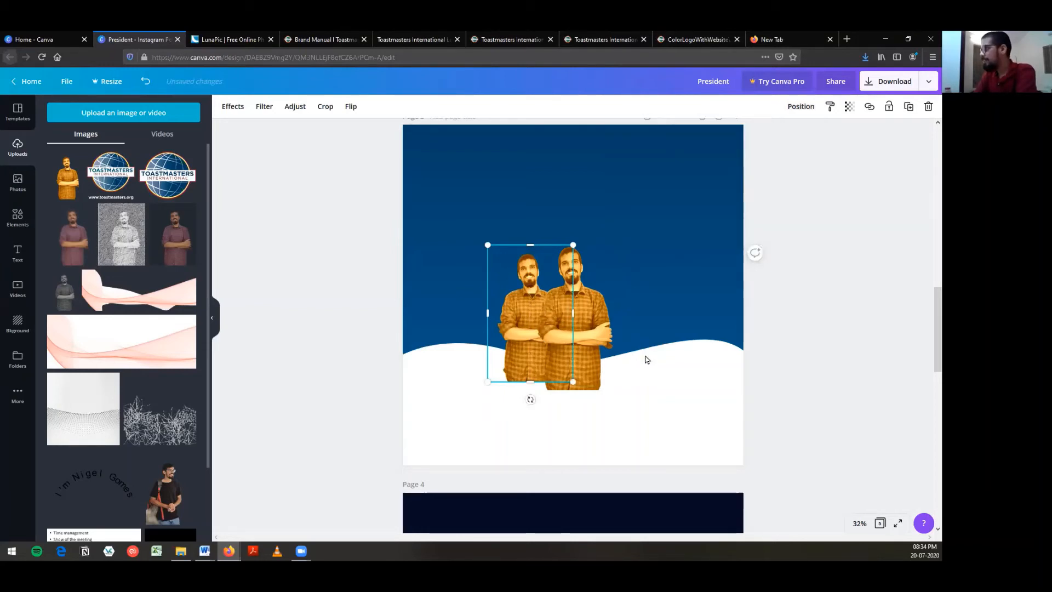
Crop the lower edge of the front photo up to just below the crossed arms
click(595, 360)
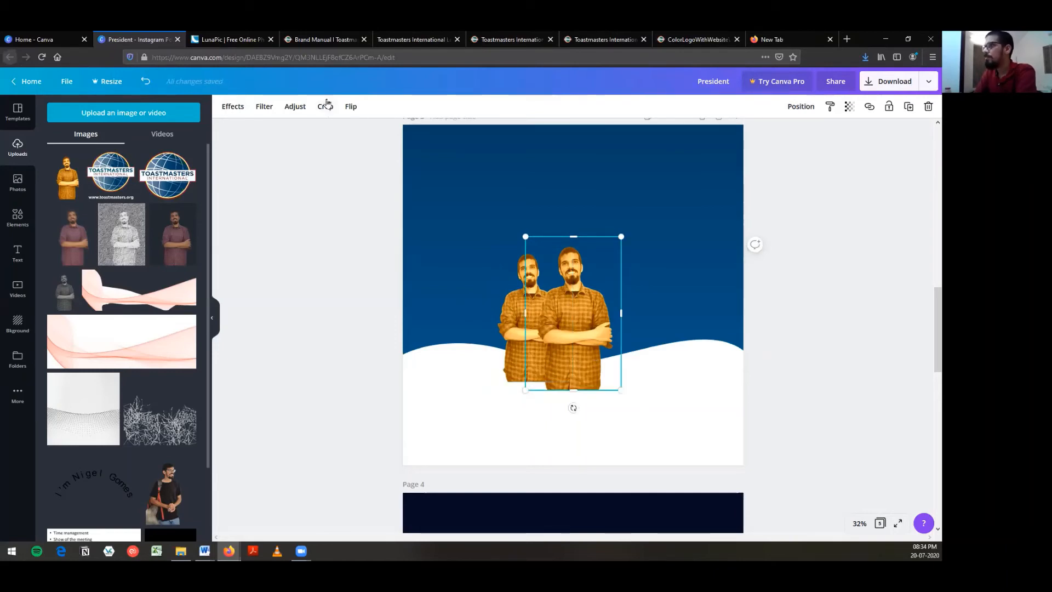
double_click(620, 388)
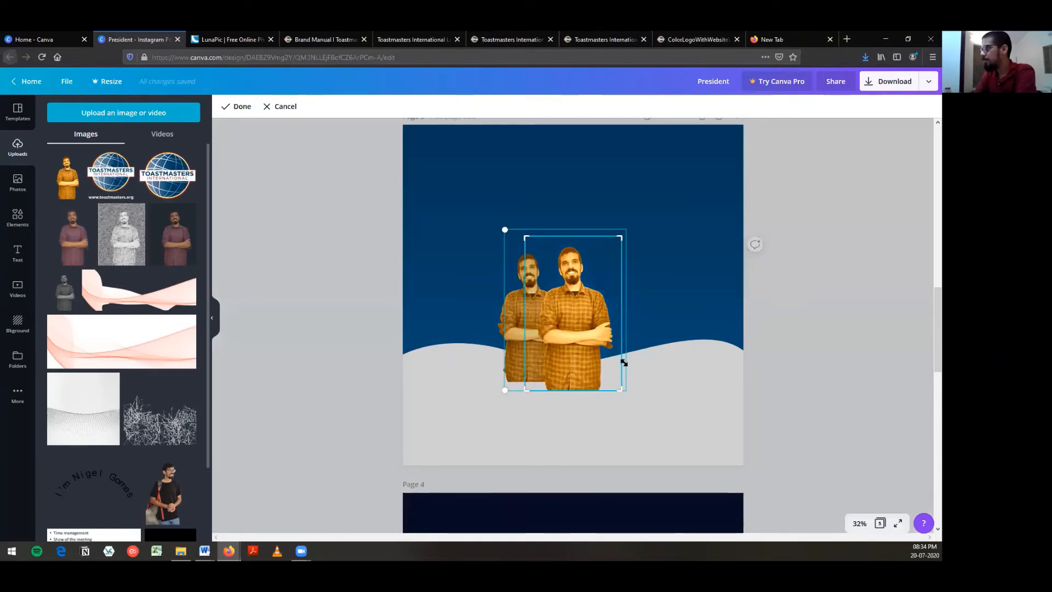
mouse_move(624, 363)
mouse_down()
mouse_move(624, 335)
mouse_move(625, 356)
mouse_up()
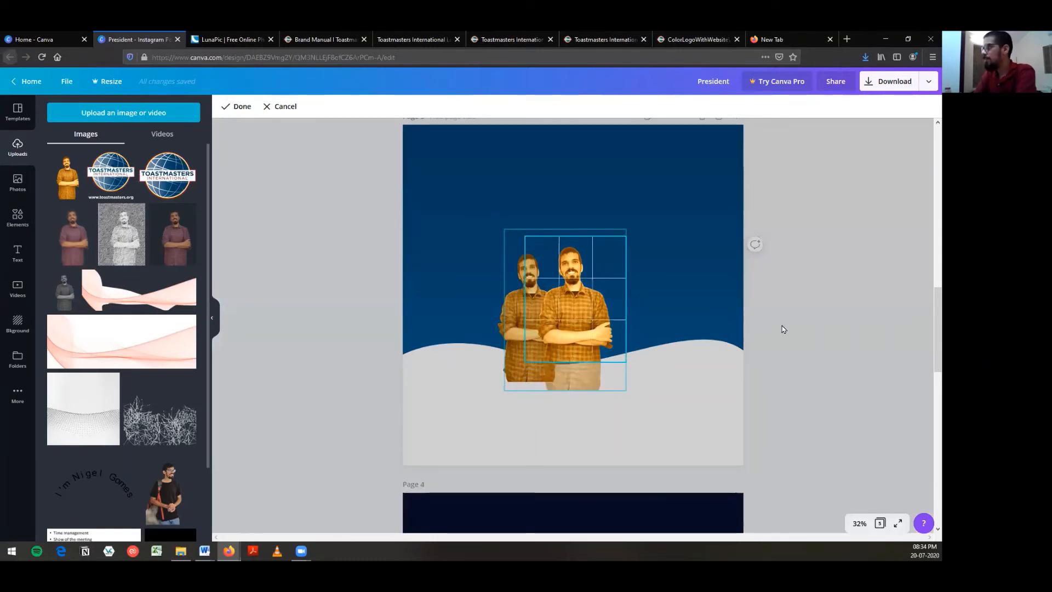
Delete the uncropped rear copy and move the cropped photo down over the wave, centred horizontally on the page
click(520, 370)
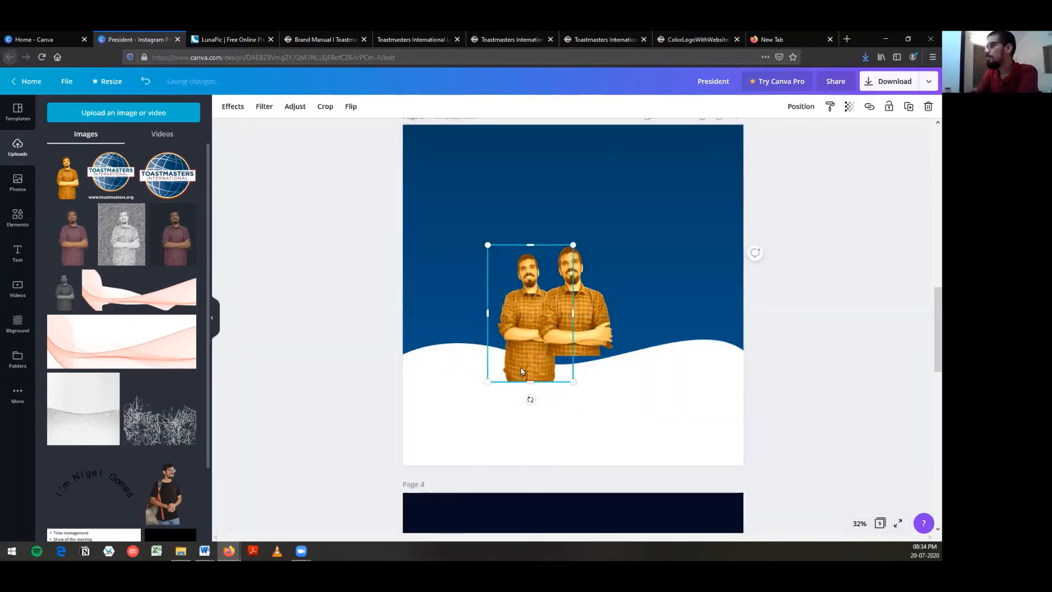
drag(520, 367, 584, 344)
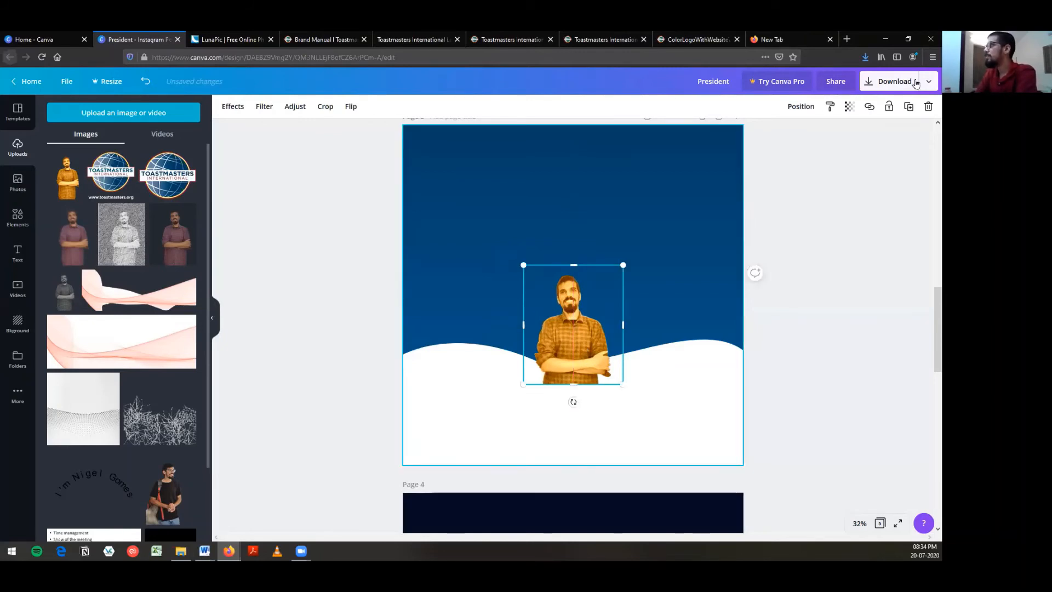
Duplicate the central cut-out photo, make the copy slightly smaller and place it overlapping the left side with the lower edges aligned
click(909, 108)
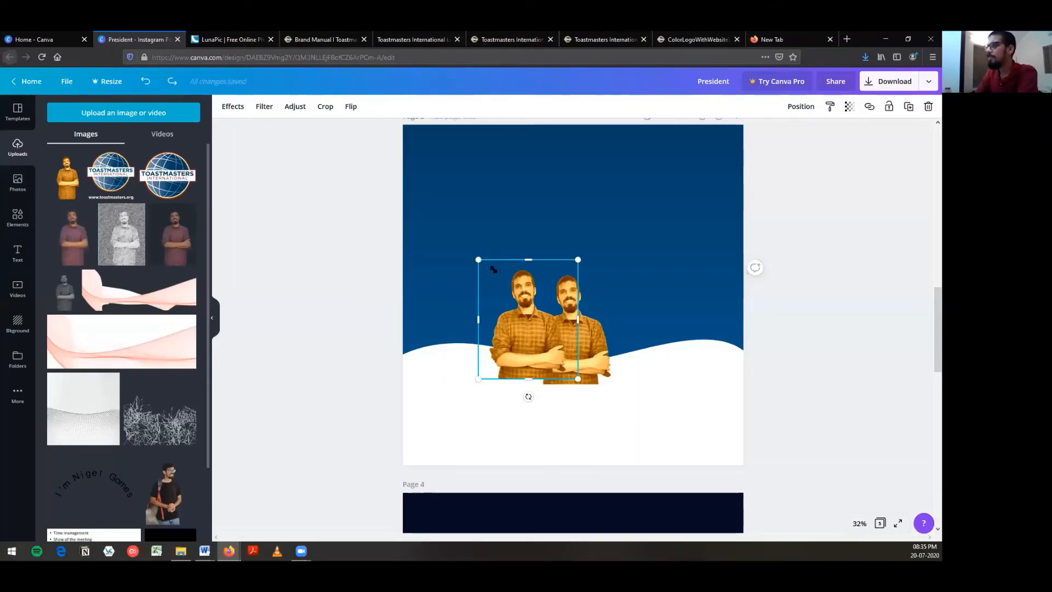
drag(493, 269, 504, 283)
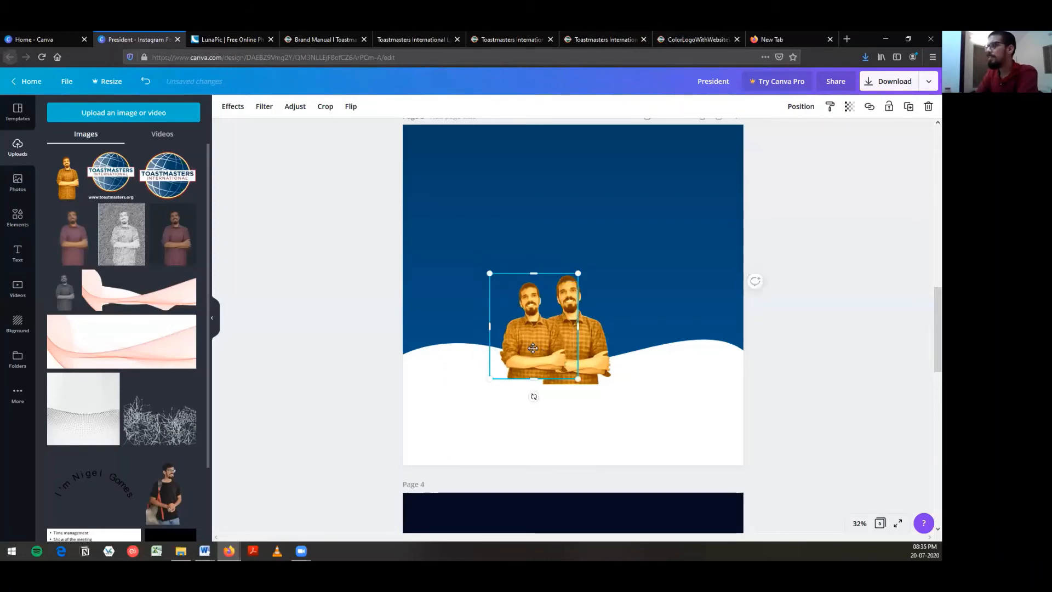
drag(533, 348, 527, 350)
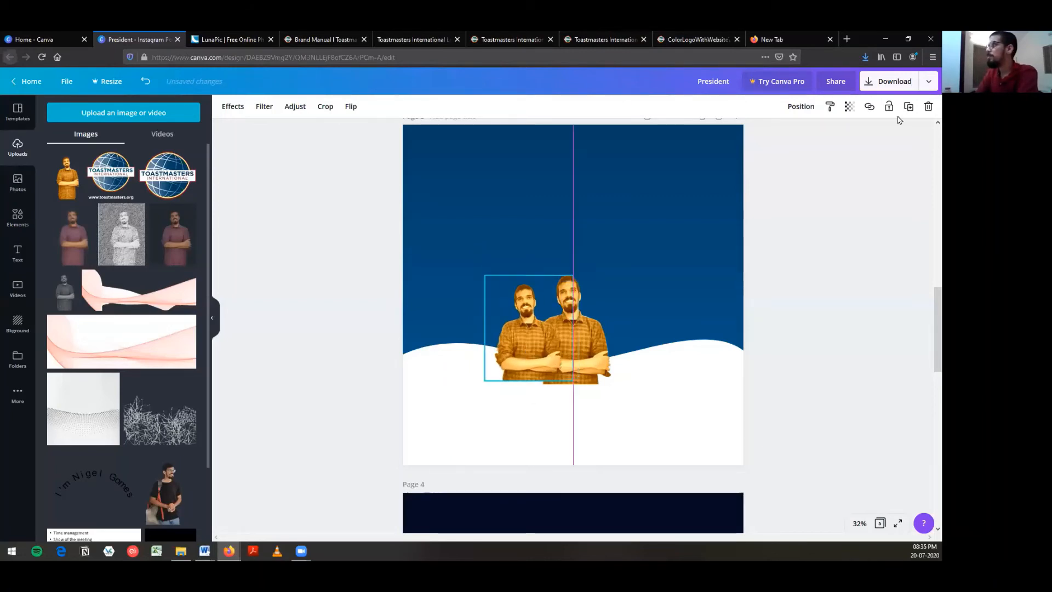
Duplicate the smaller cut-out photo and move the copy over towards the right side of the central photo
click(908, 107)
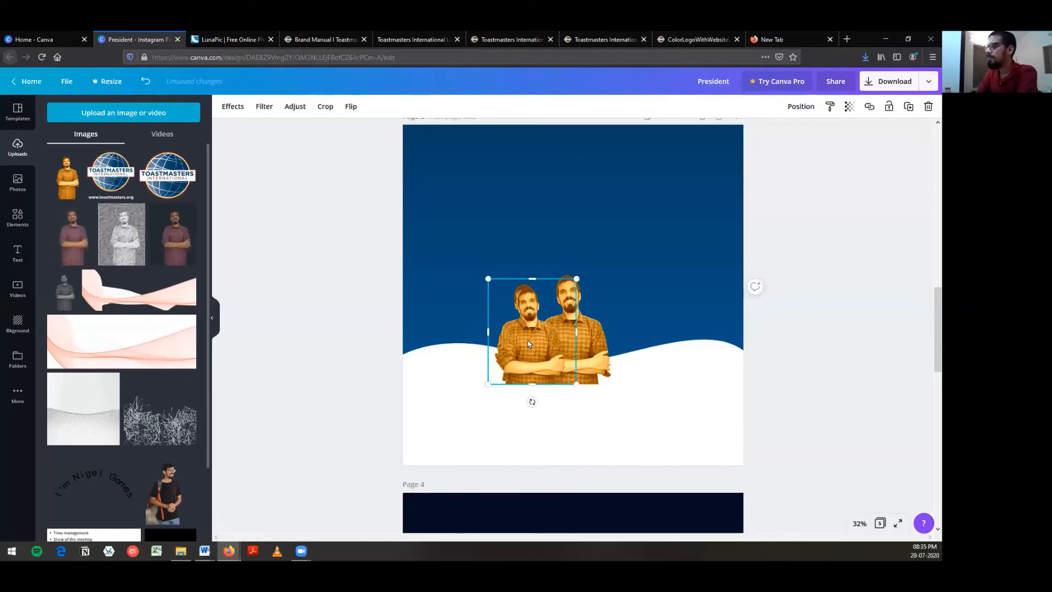
drag(529, 344, 574, 336)
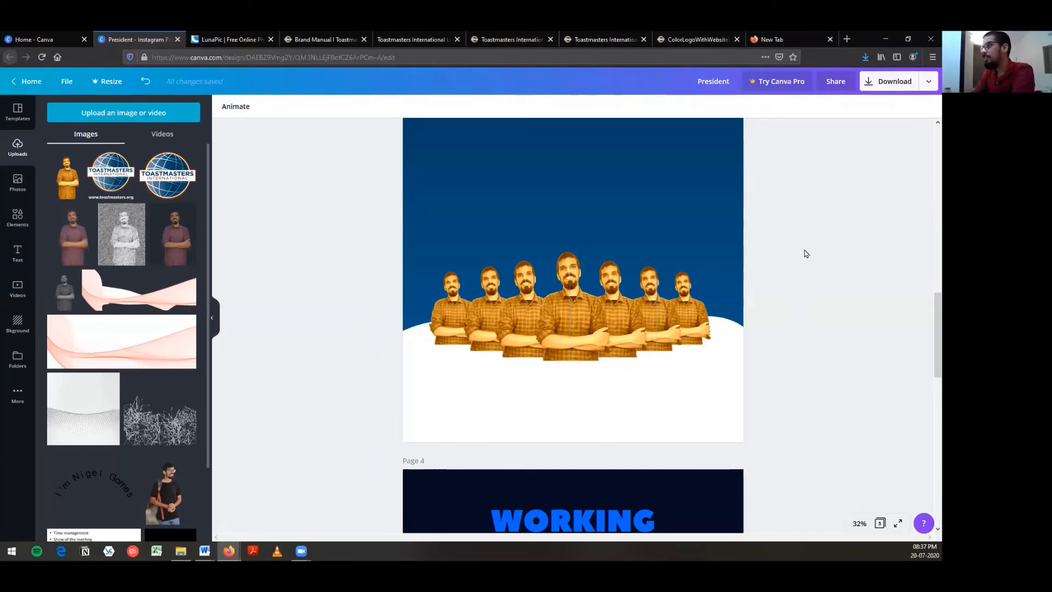
Add a subheading text to page 3, move it below the central photo and shrink it to about size 35.1
scroll(307, 231, up, 1)
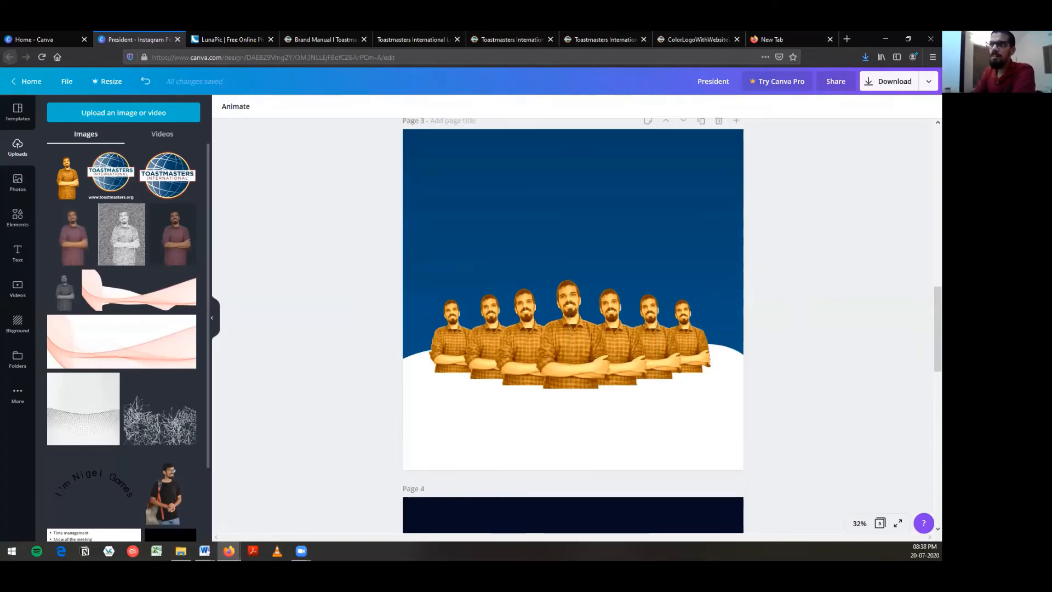
click(17, 221)
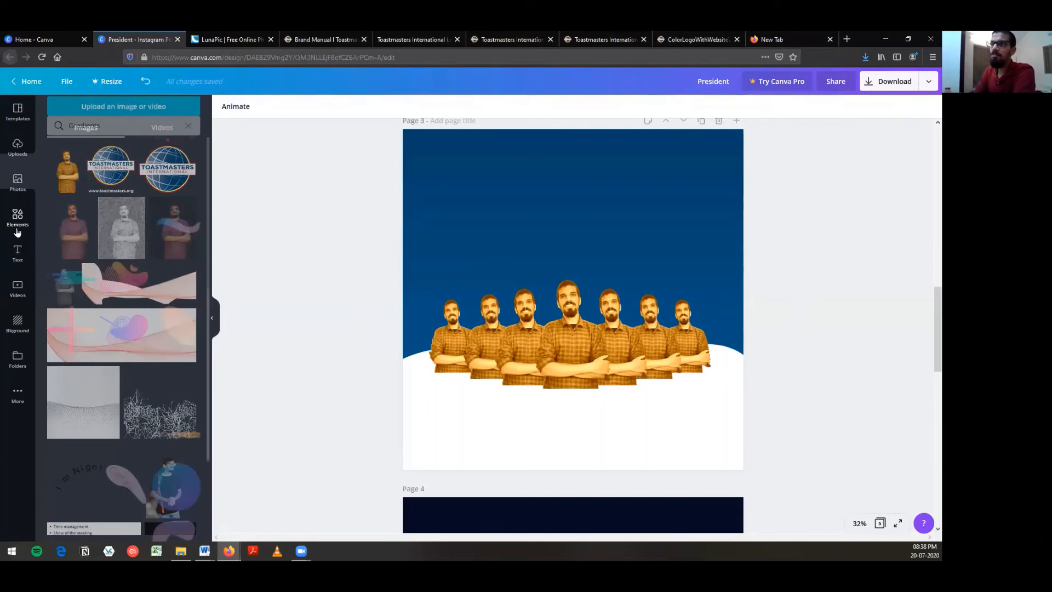
click(18, 253)
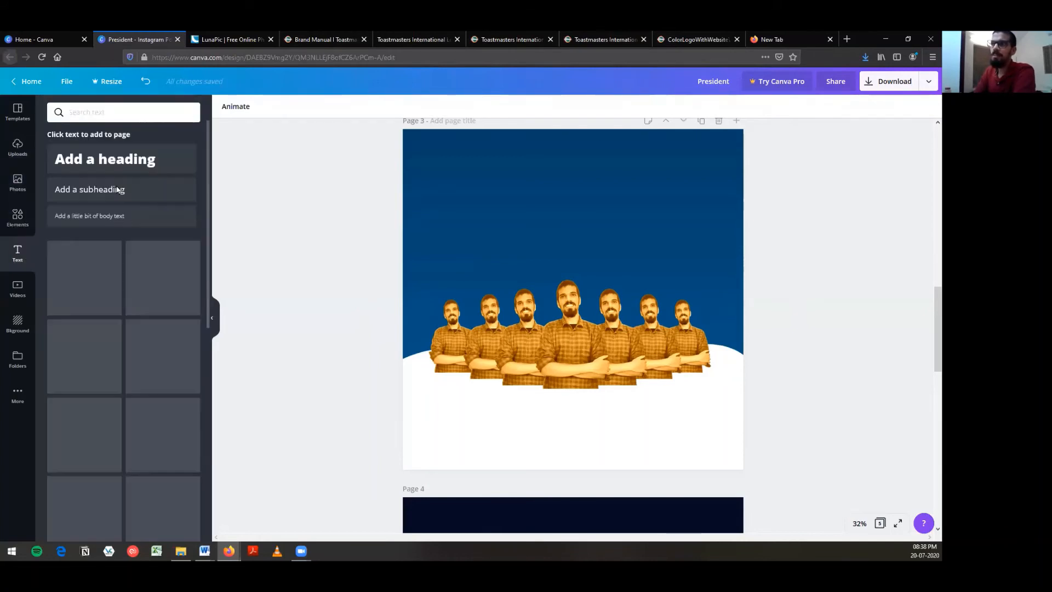
click(117, 190)
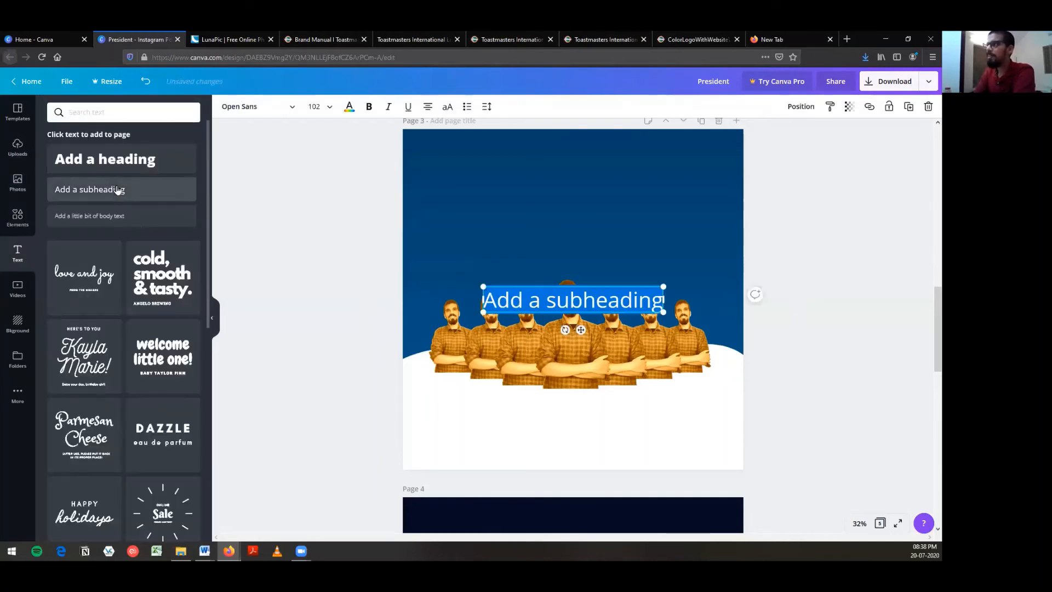
drag(580, 330, 645, 435)
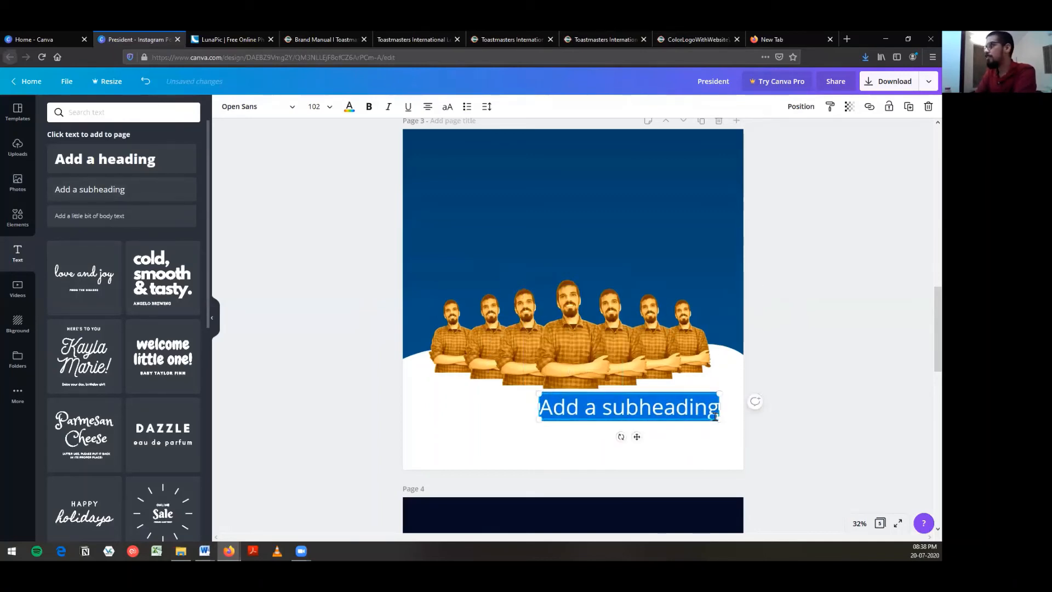
drag(719, 418, 627, 403)
drag(720, 419, 601, 402)
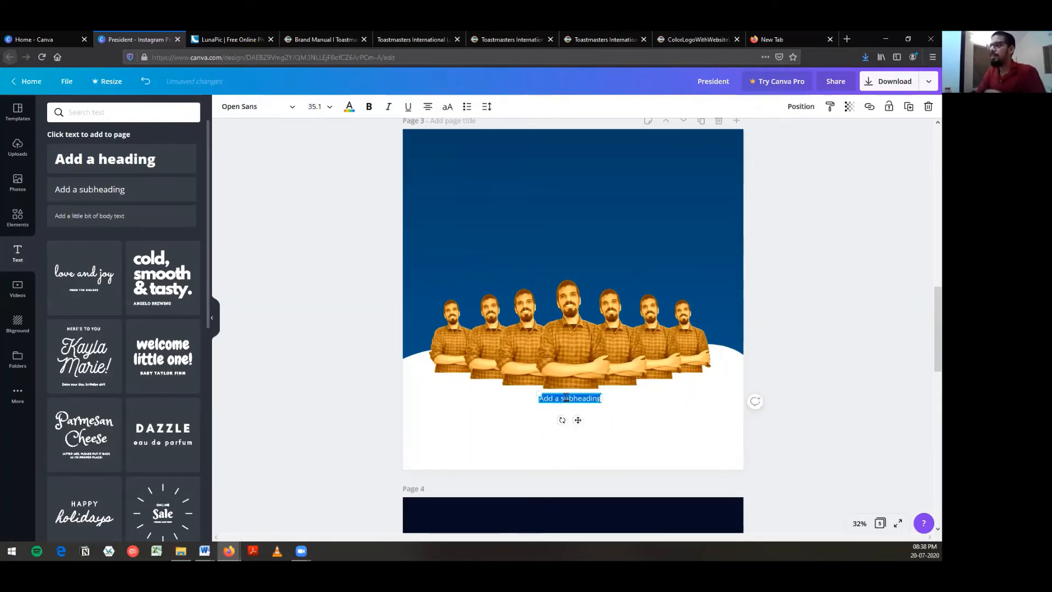
Replace the subheading's placeholder text with "President" and colour it black
key(BackSpace)
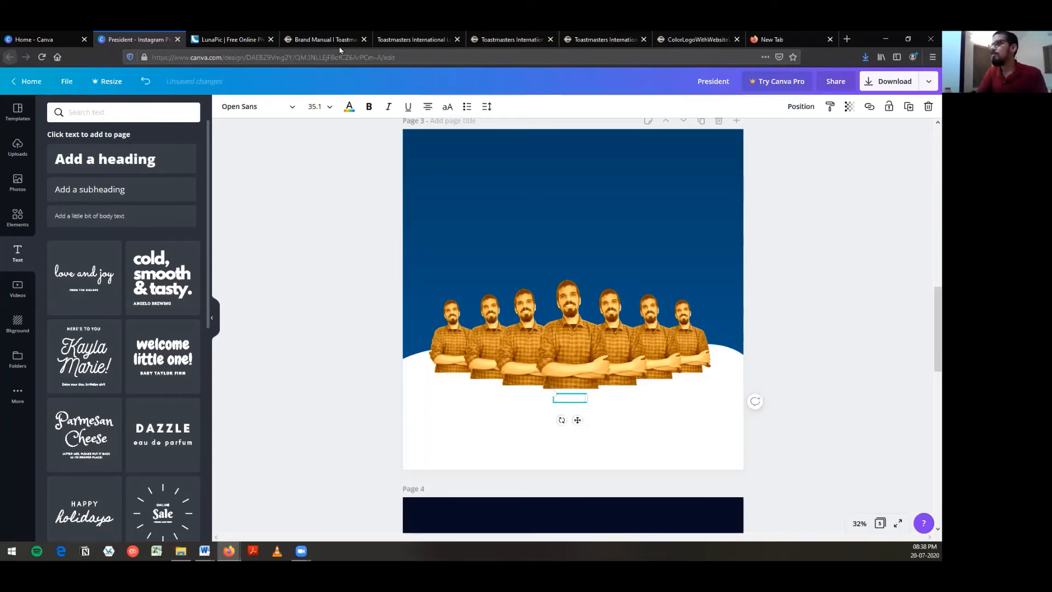
click(350, 107)
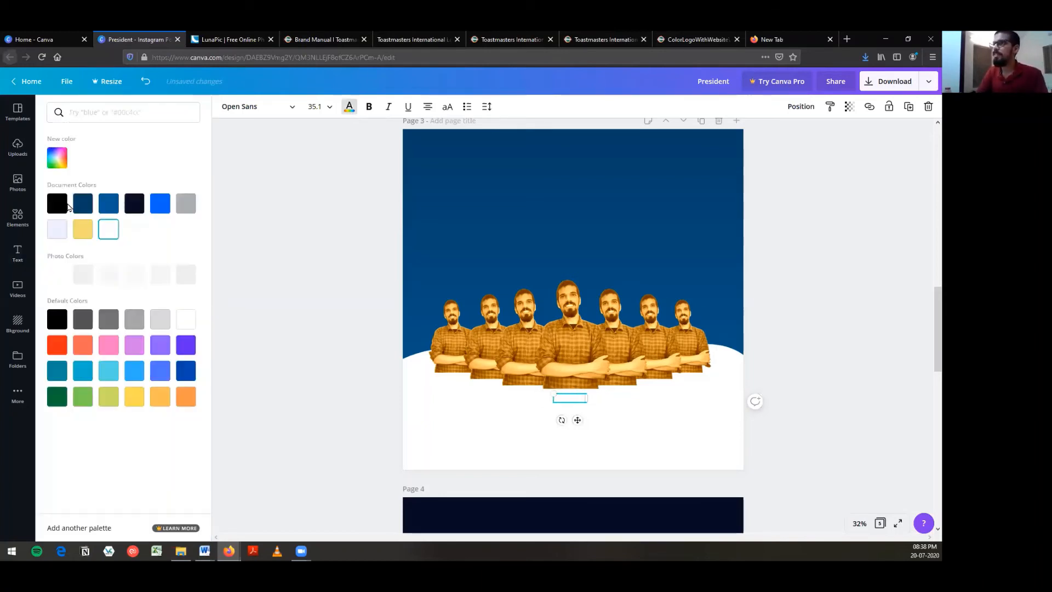
click(54, 206)
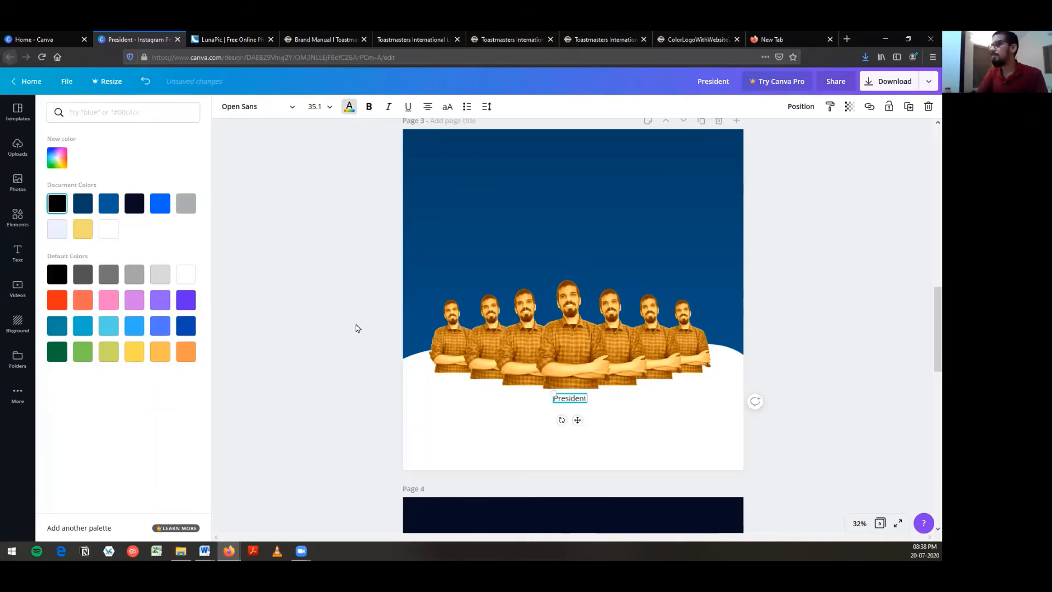
Set the font of the "President" label to Source Sans Pro
click(260, 112)
click(267, 112)
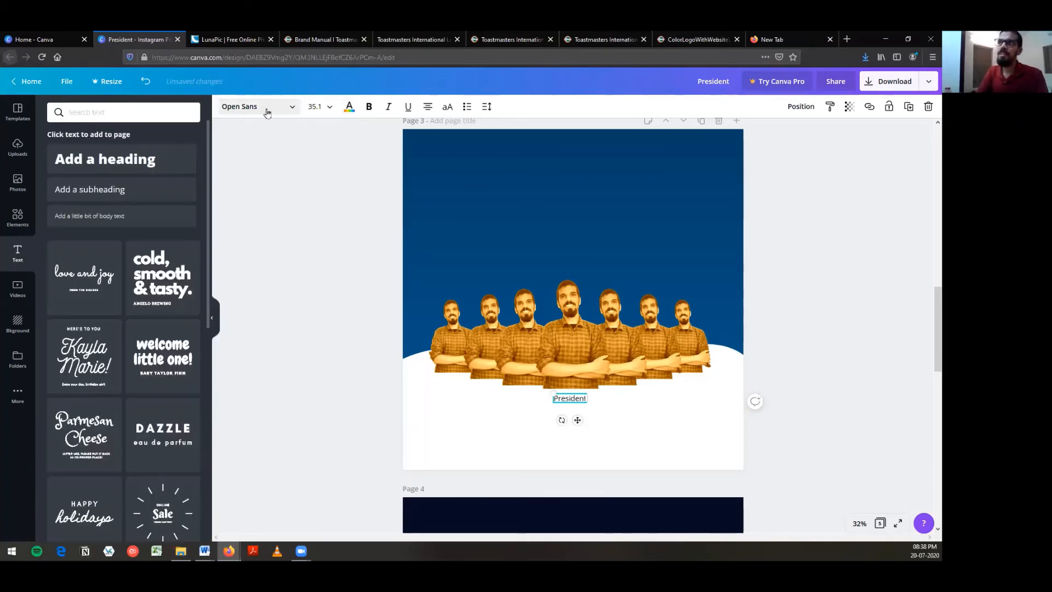
click(267, 112)
double_click(140, 115)
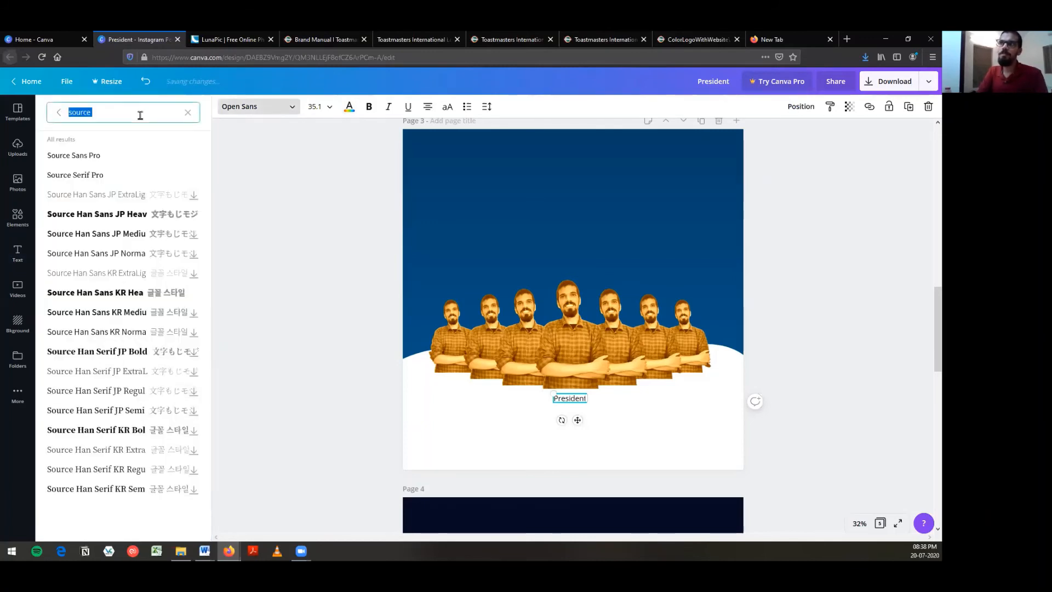
click(140, 115)
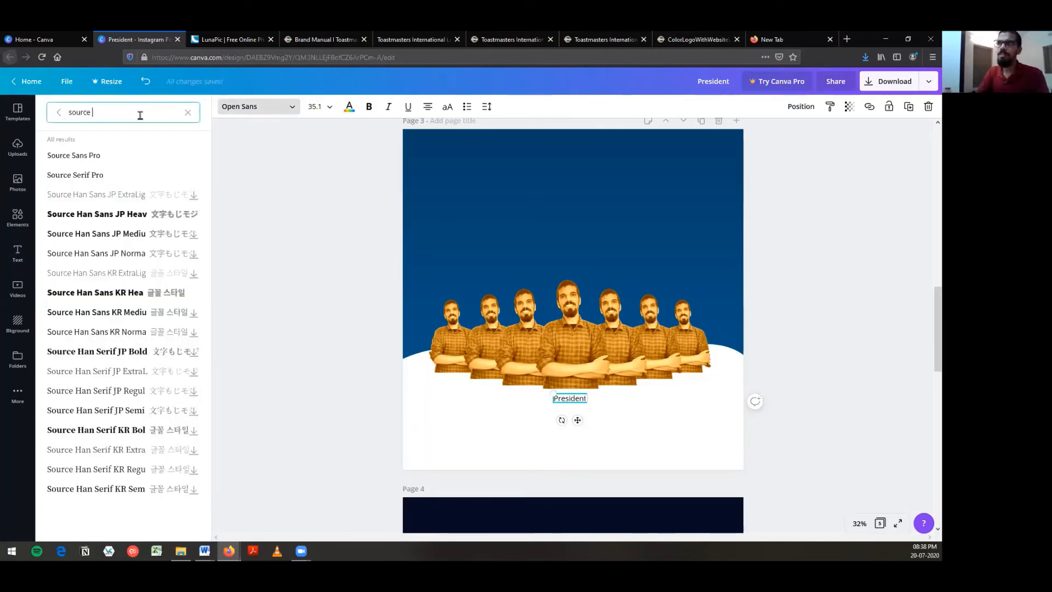
click(109, 154)
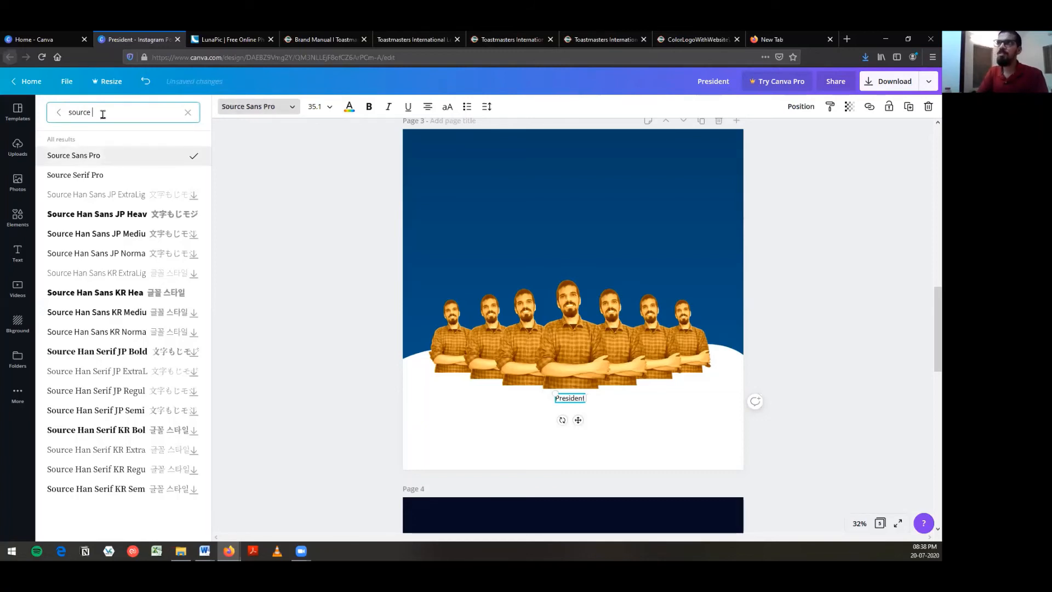
Search the font list for "arial" and for "montse" to look at alternative fonts
double_click(102, 114)
text(arial)
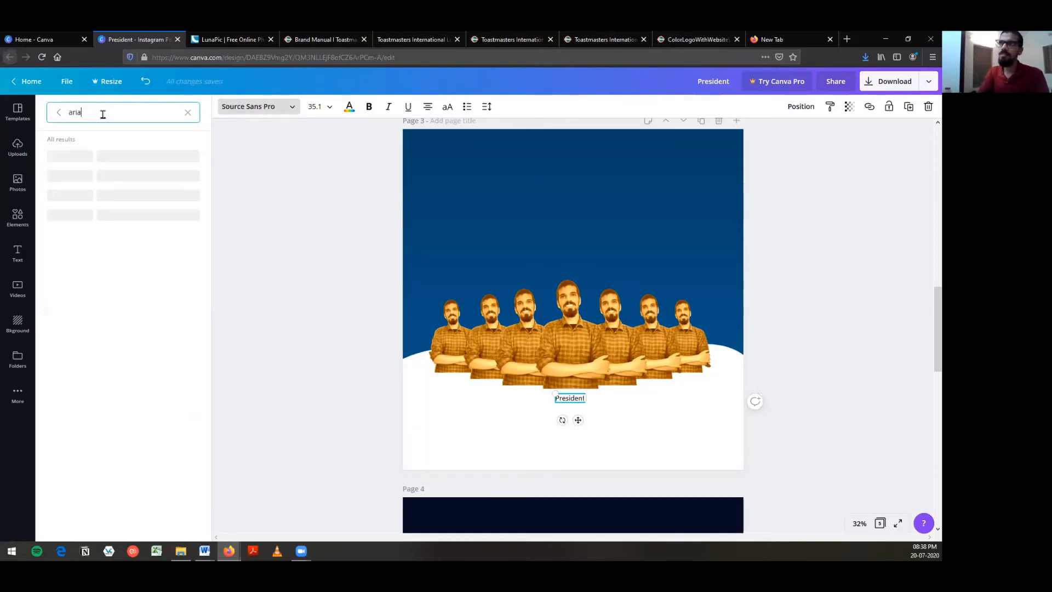
text(e)
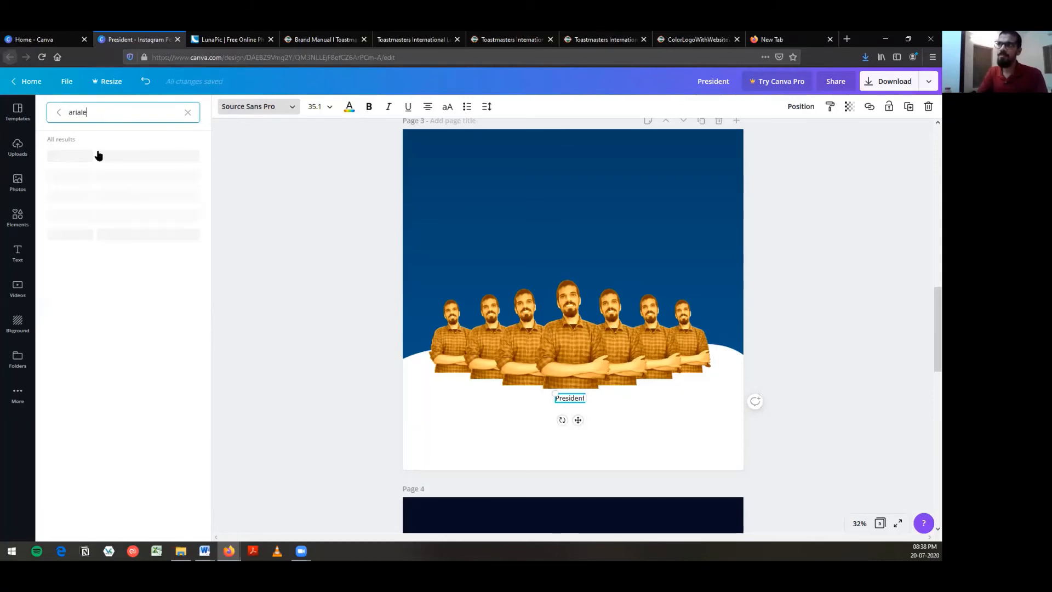
key(BackSpace)
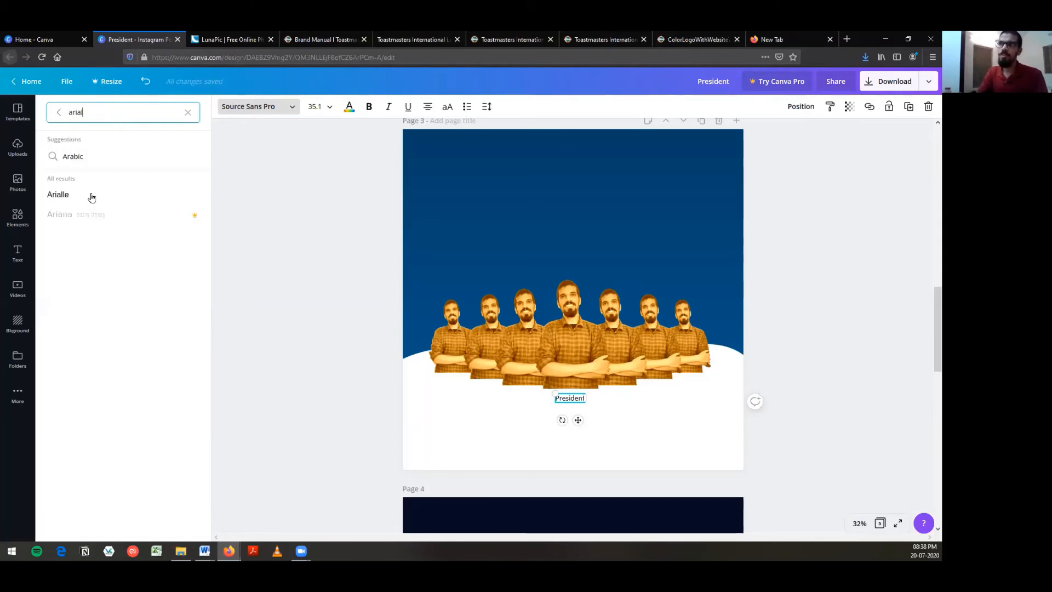
double_click(108, 112)
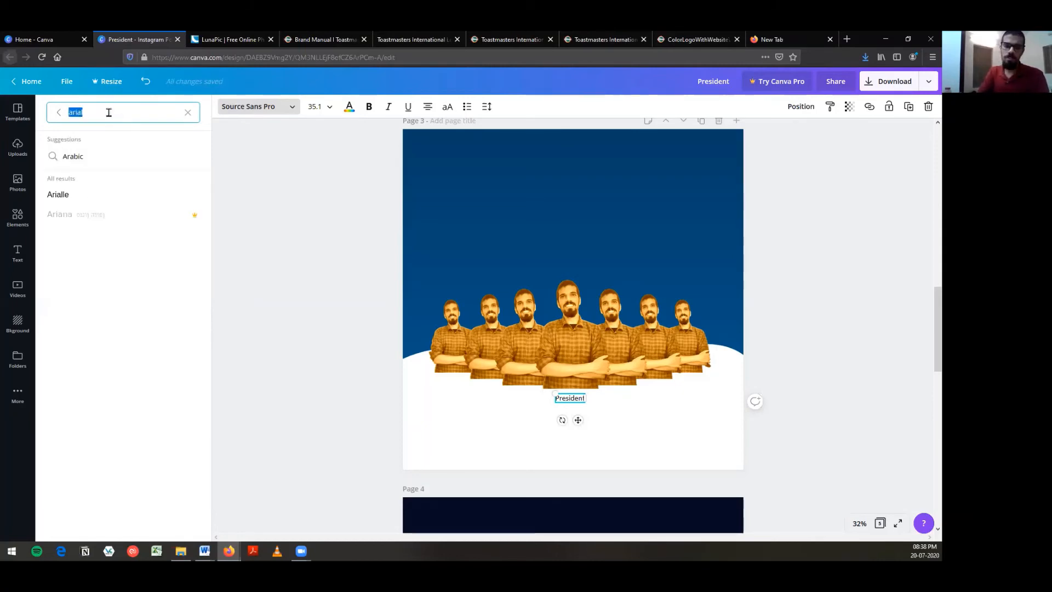
text(mone)
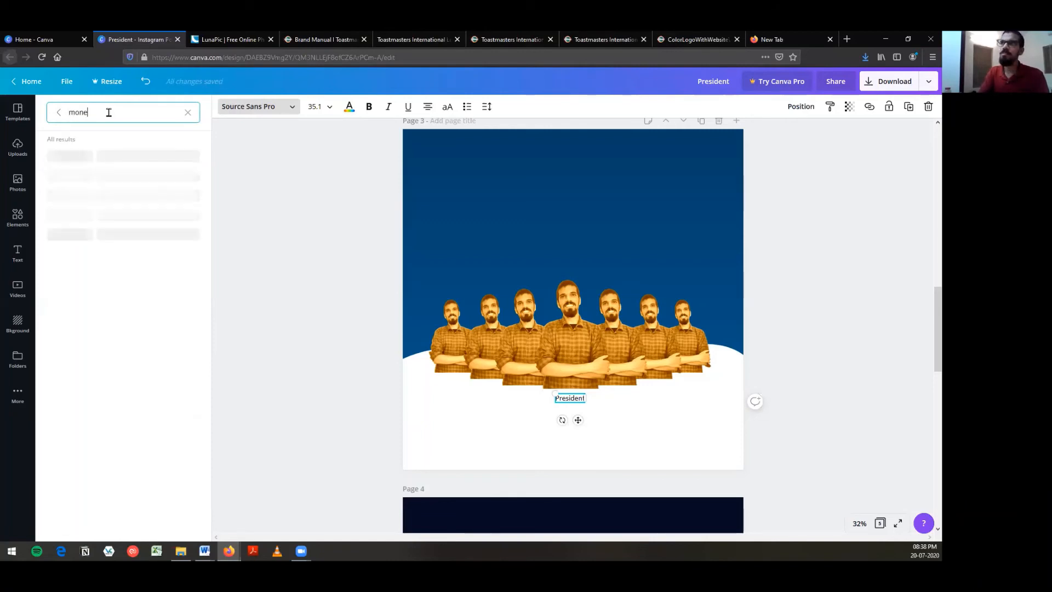
key(BackSpace)
text(ts)
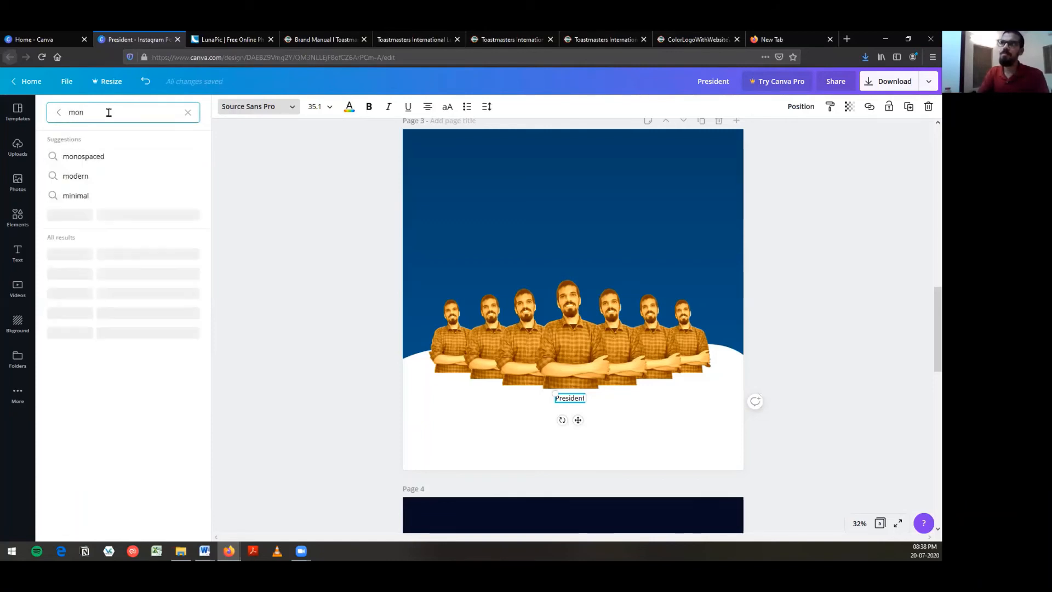
text(e)
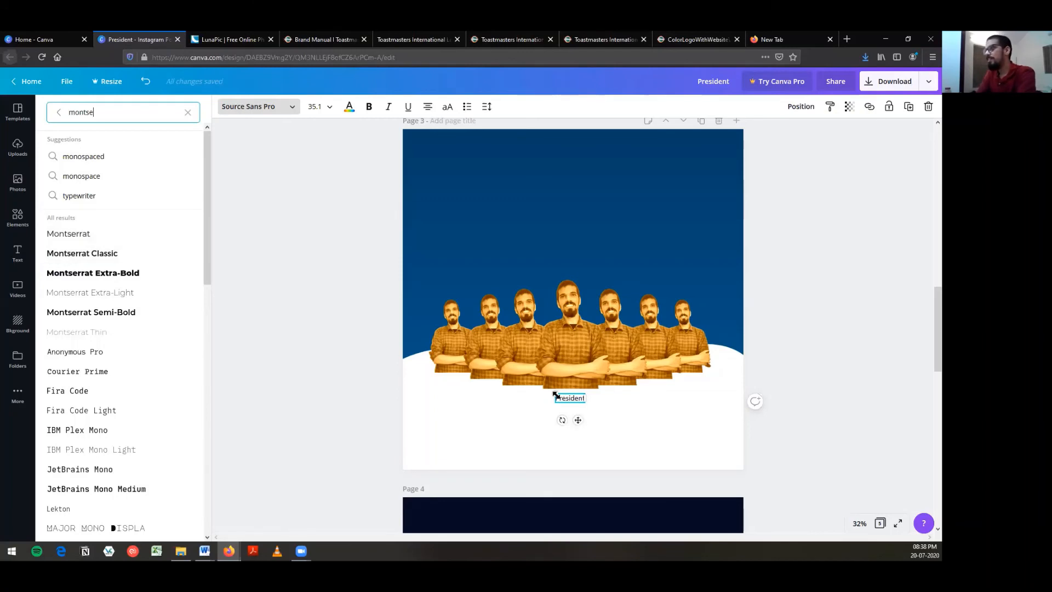
Enlarge the "President" label to about size 42.7 and nudge it so it sits centred below the middle photo
drag(551, 391, 545, 390)
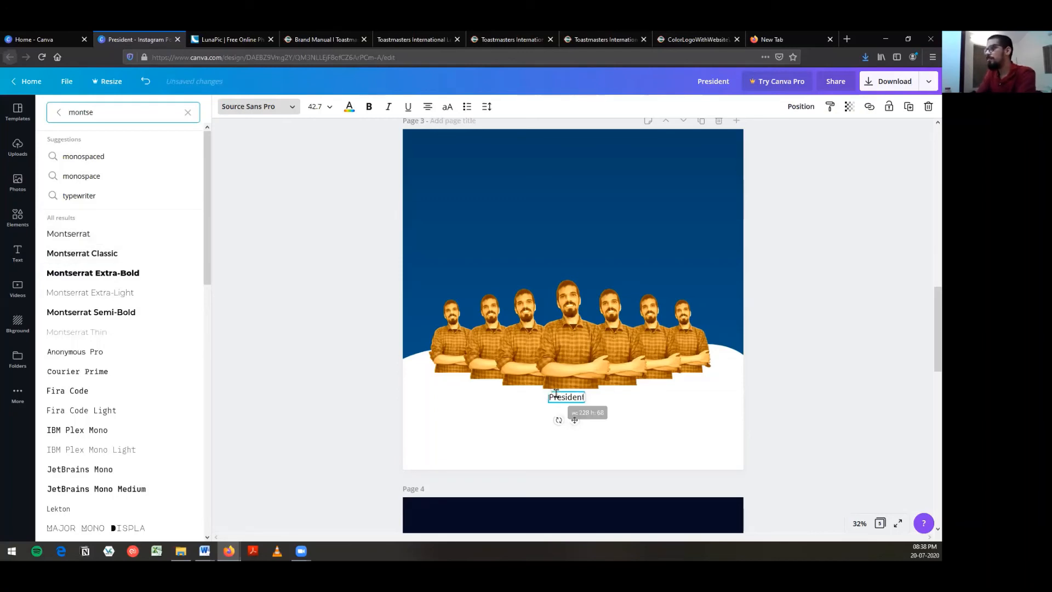
drag(579, 421, 585, 423)
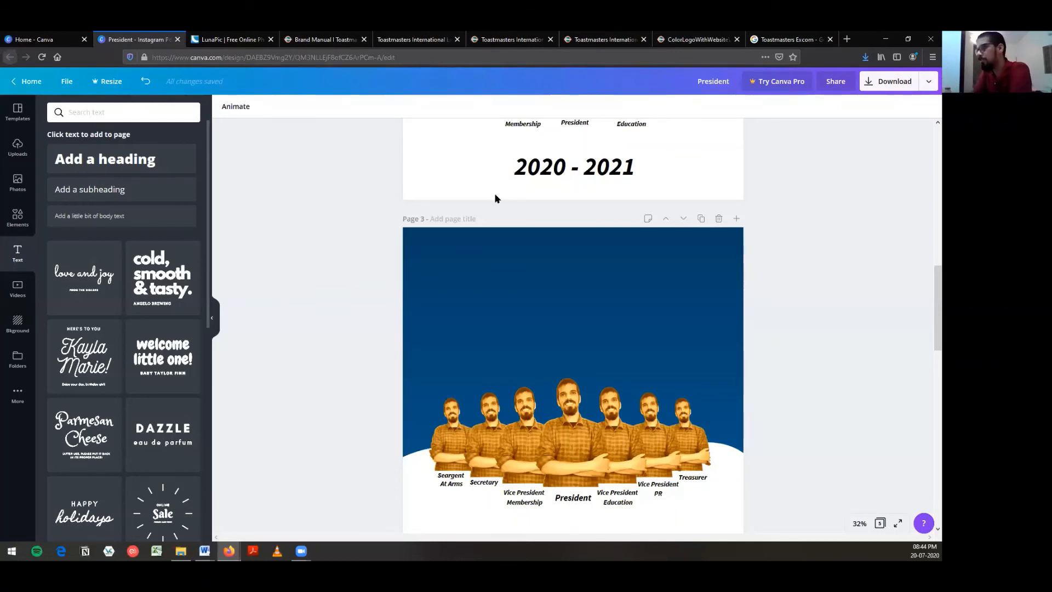
Undo the stray rotated white wave covering the right part of page 3
key(ctrl+z)
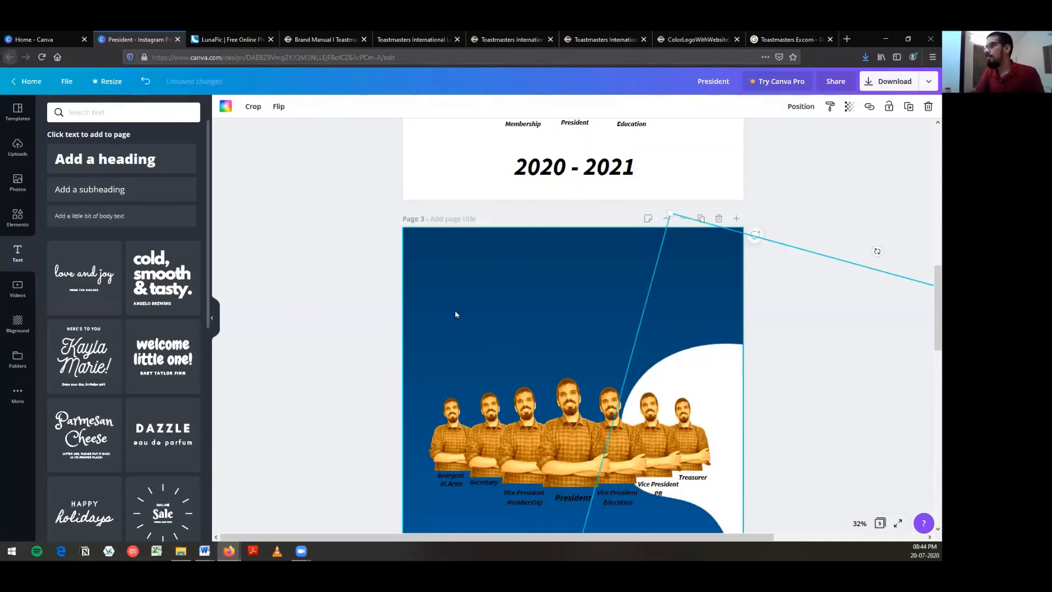
key(ctrl+z)
key(ctrl+z)
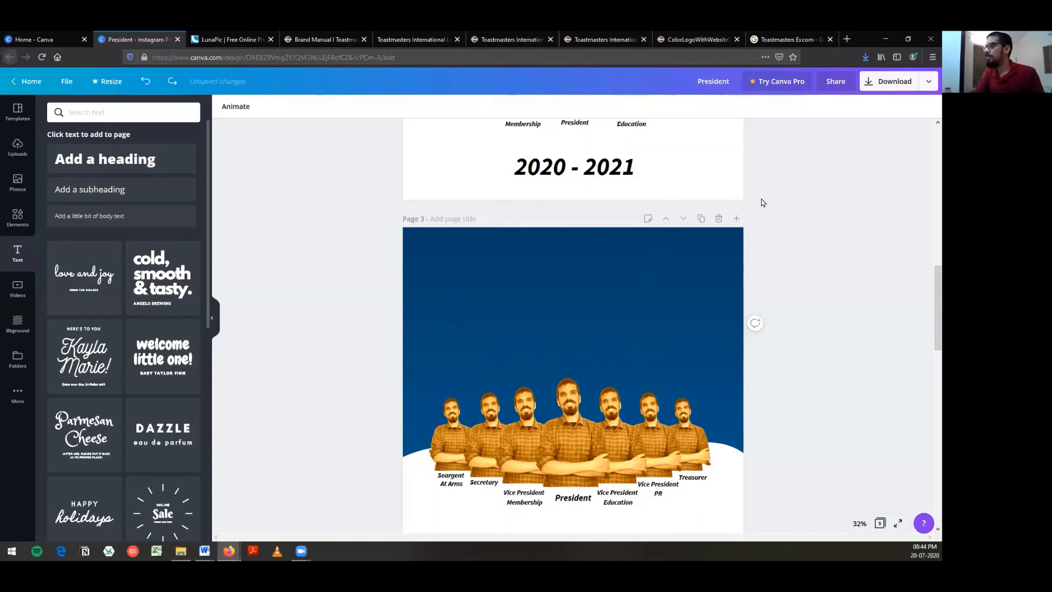
Copy the Toastmasters logo, the yellow Executive Committee title and the thin border frame from page 2 onto page 3
scroll(763, 200, up, 3)
click(567, 129)
scroll(567, 137, up, 2)
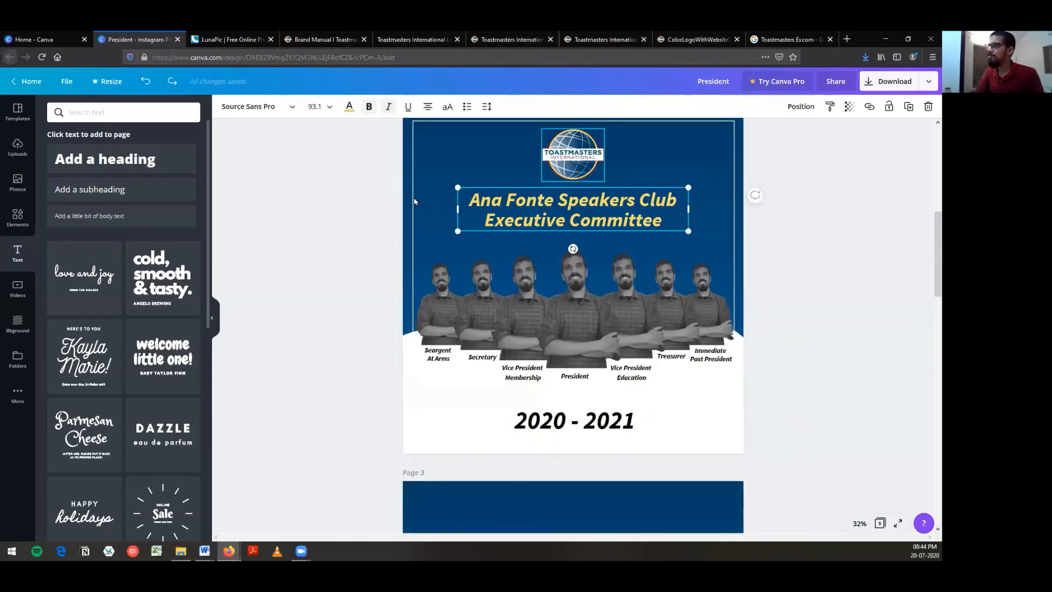
shift+click(414, 201)
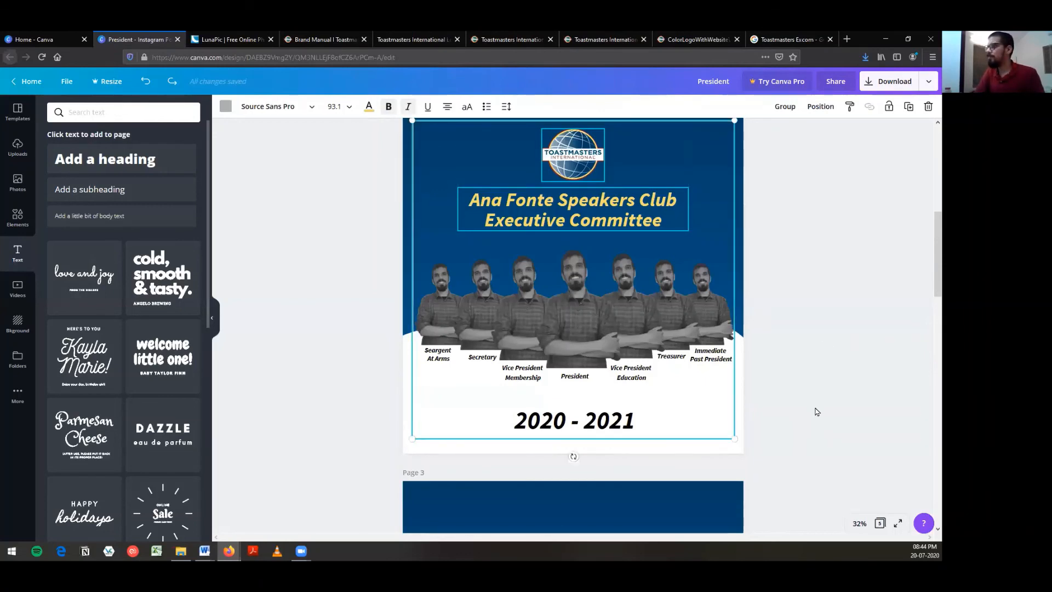
scroll(814, 411, down, 2)
scroll(815, 411, down, 3)
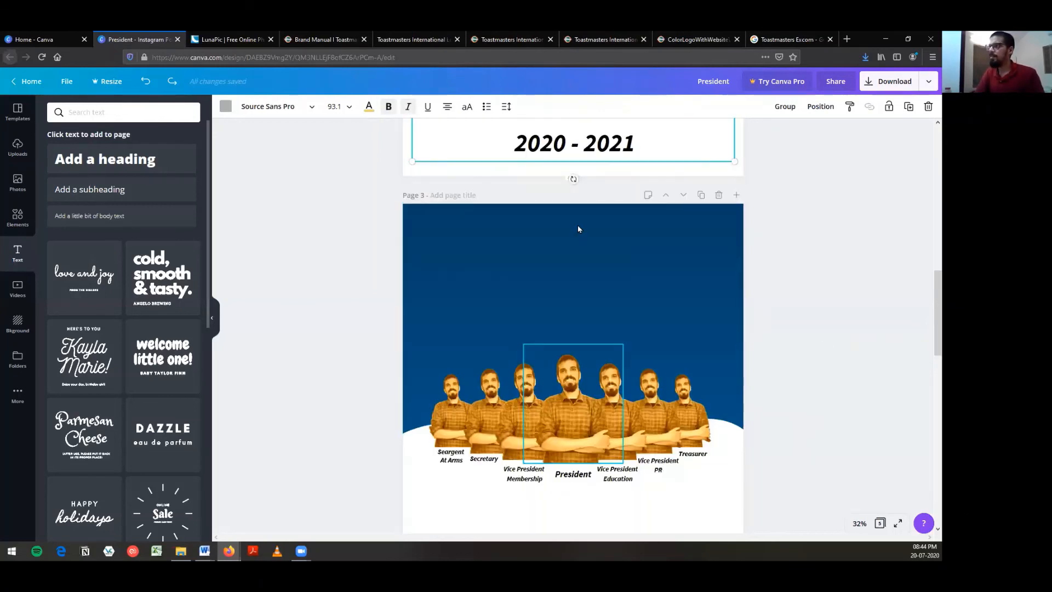
click(579, 229)
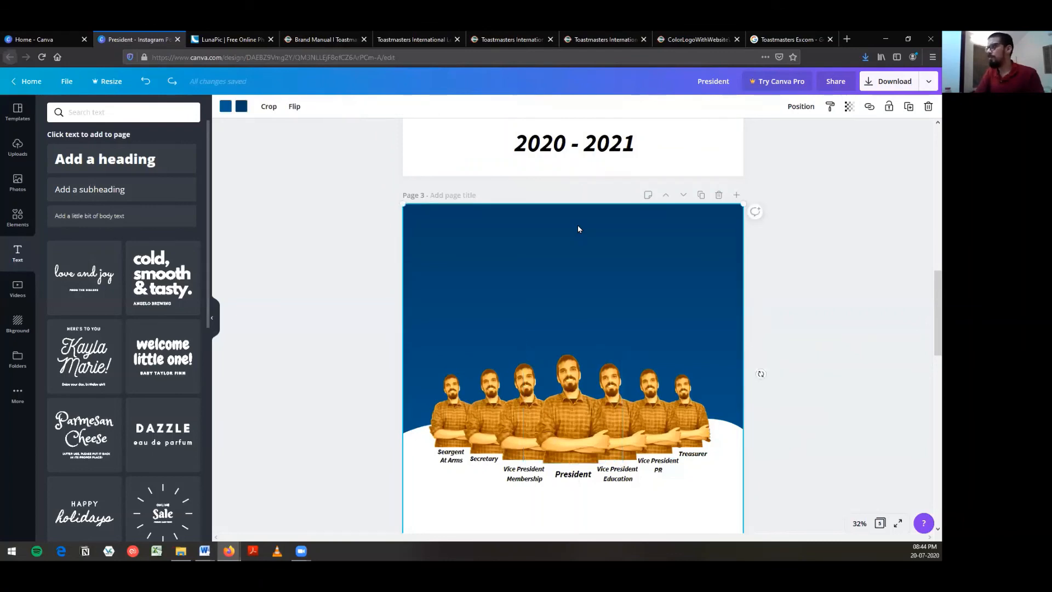